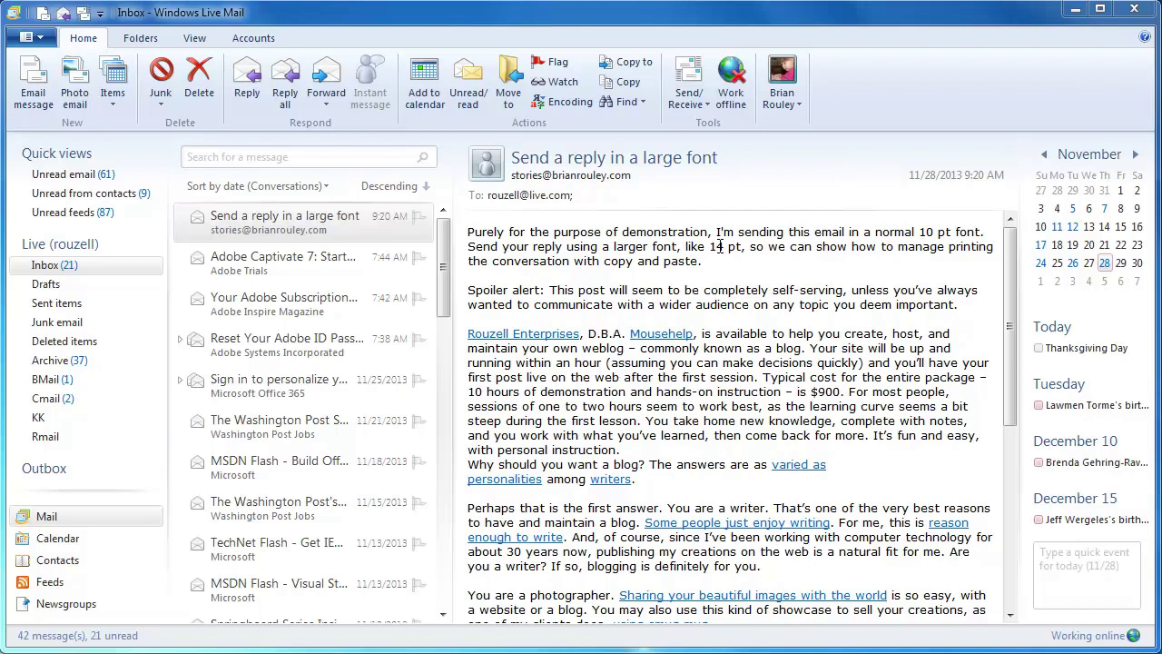
Step: Highlight the 'larger font, like 14 pt' request in the received message, then clear the highlight
left_click_drag(742, 246, 615, 247)
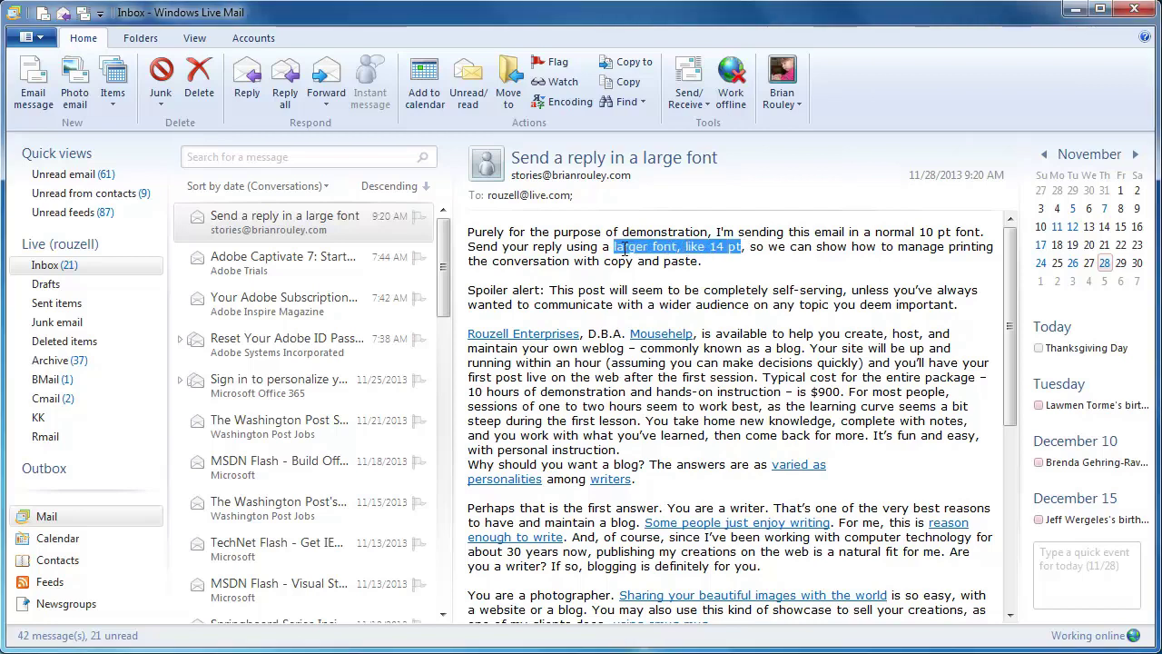
left_click(726, 271)
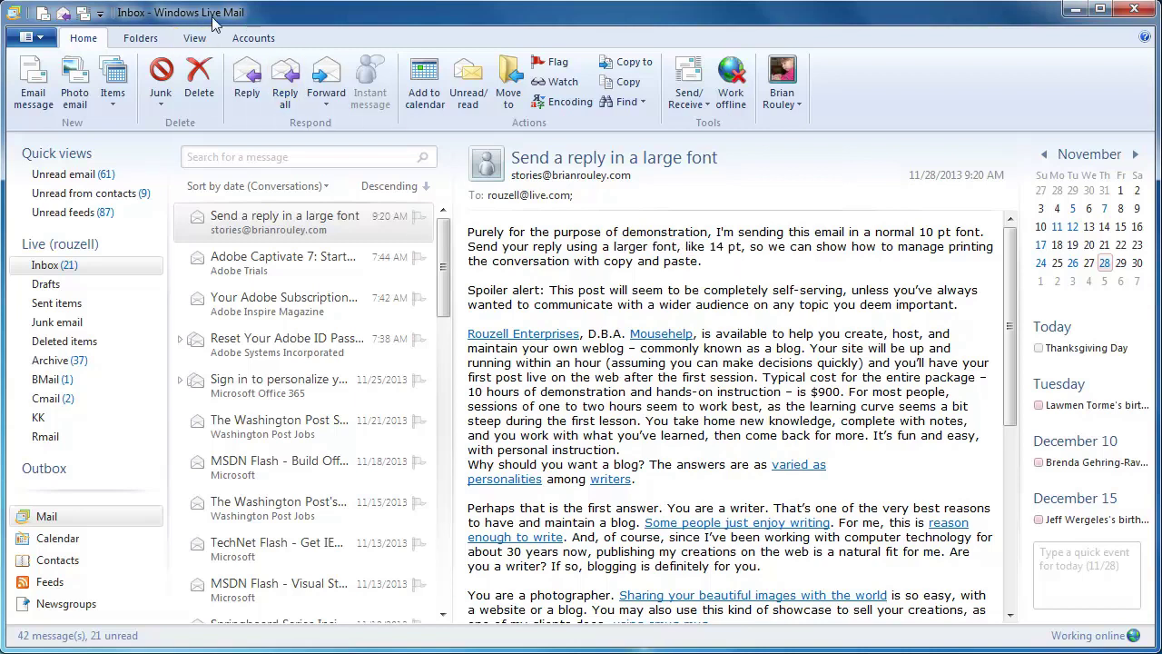
Step: Change the mail compose font from 10 pt to 14 pt Arial in Options and apply it
left_click(40, 39)
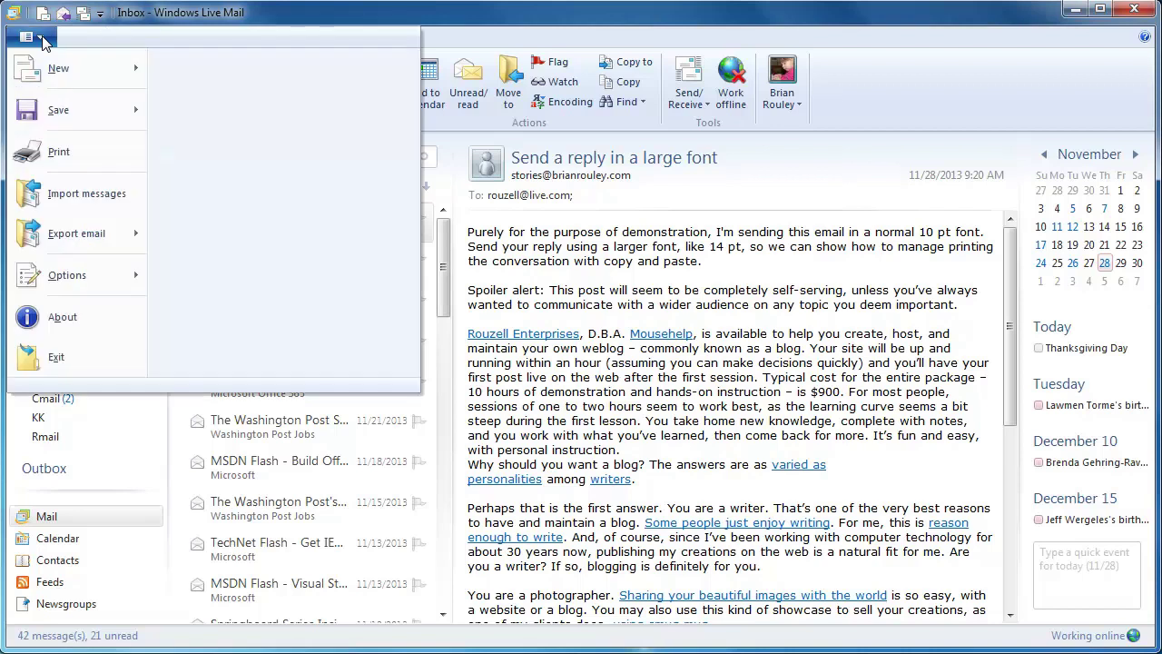
left_click(374, 22)
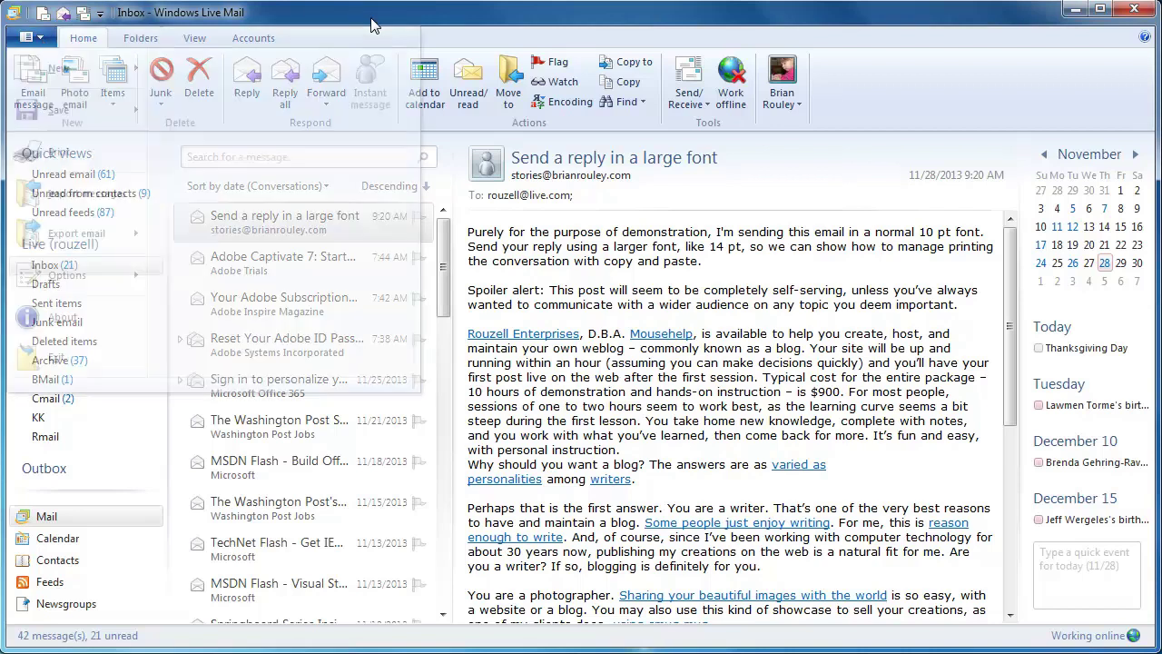
left_click(40, 40)
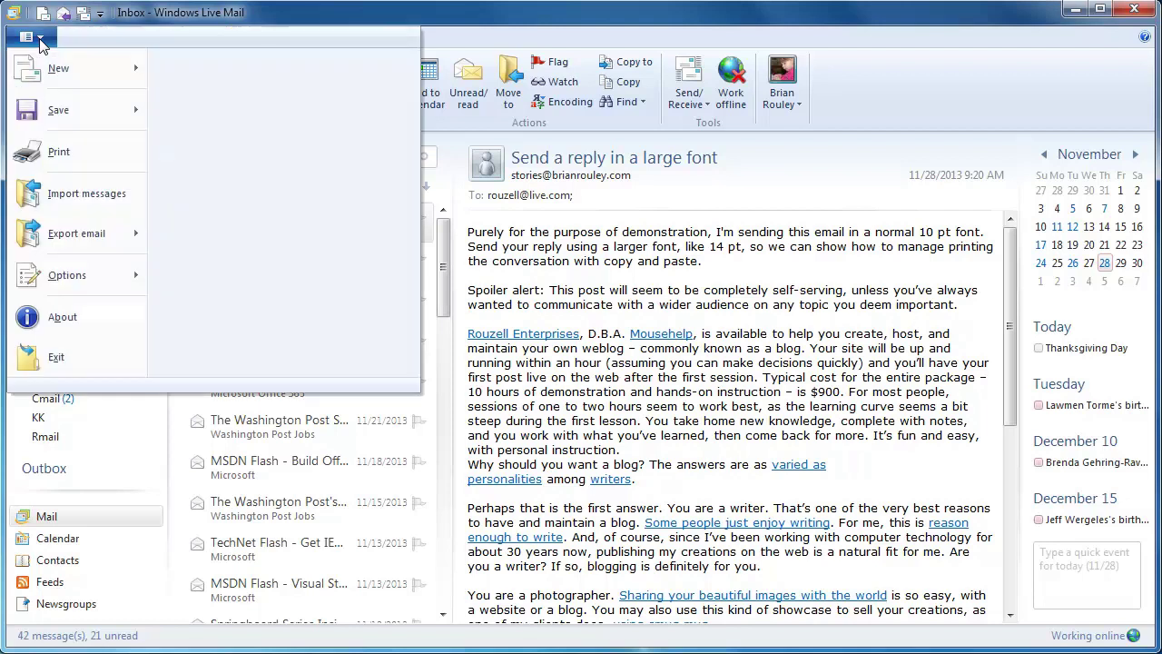
mouse_move(70, 277)
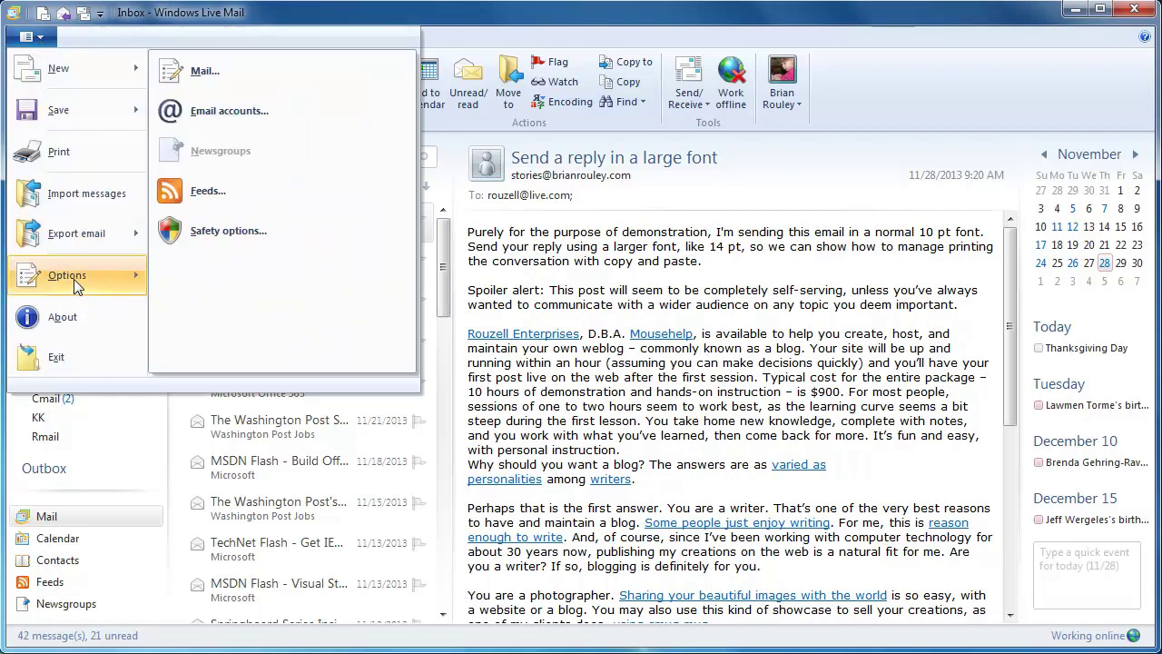
left_click(207, 78)
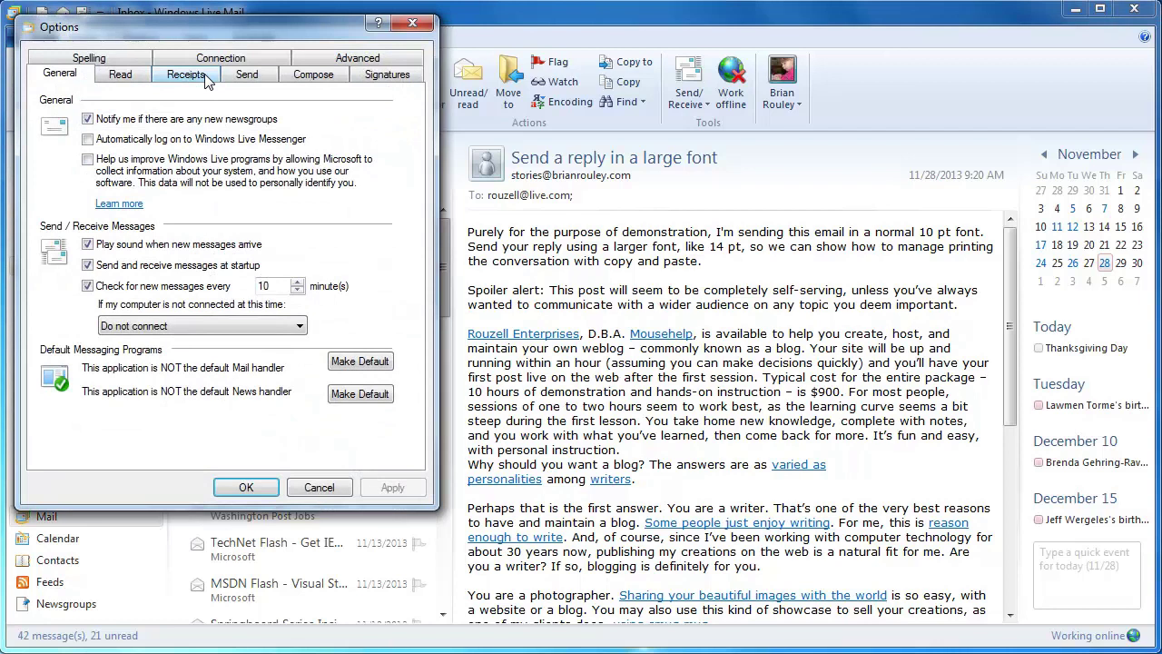
left_click(314, 78)
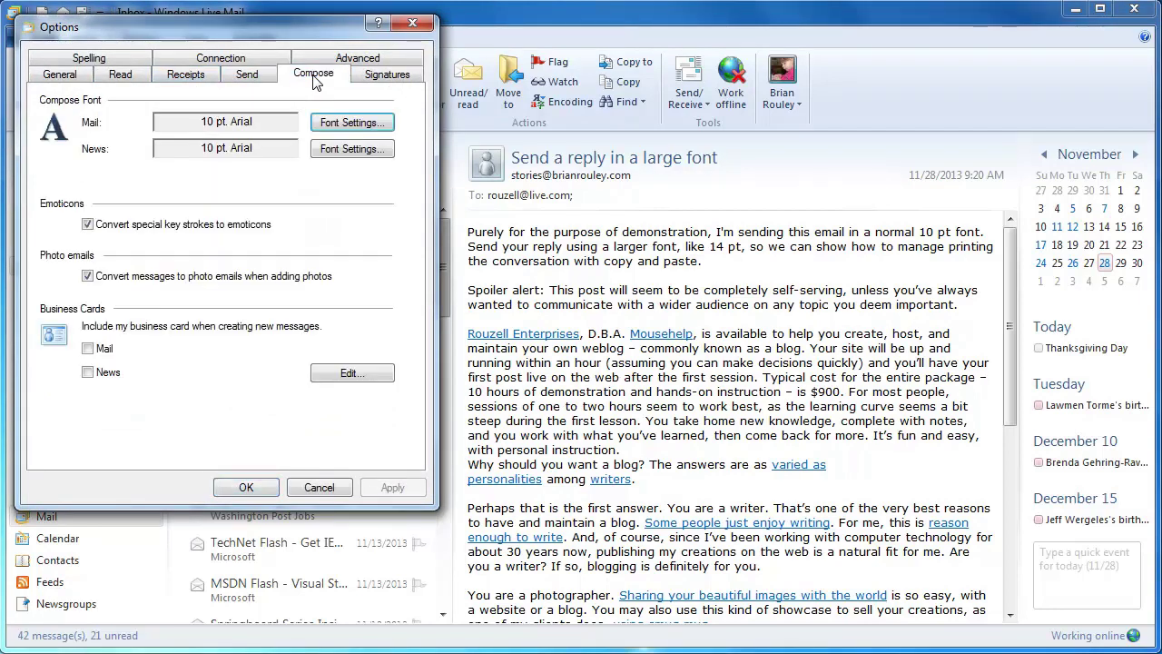
left_click(333, 125)
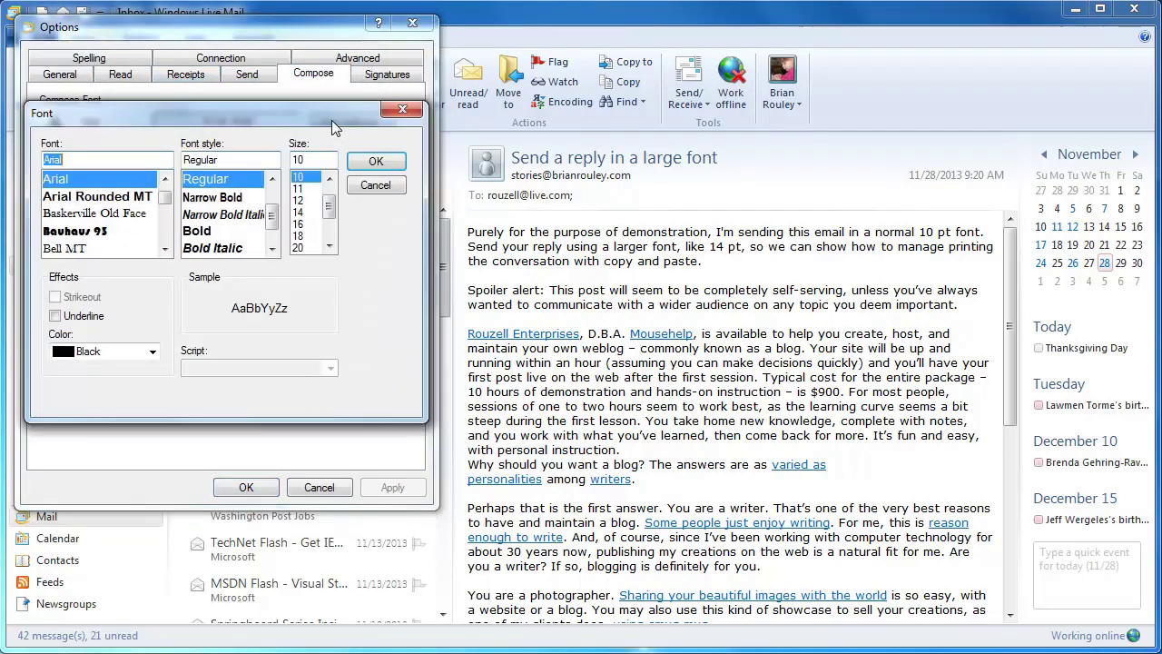
left_click(298, 212)
left_click(372, 164)
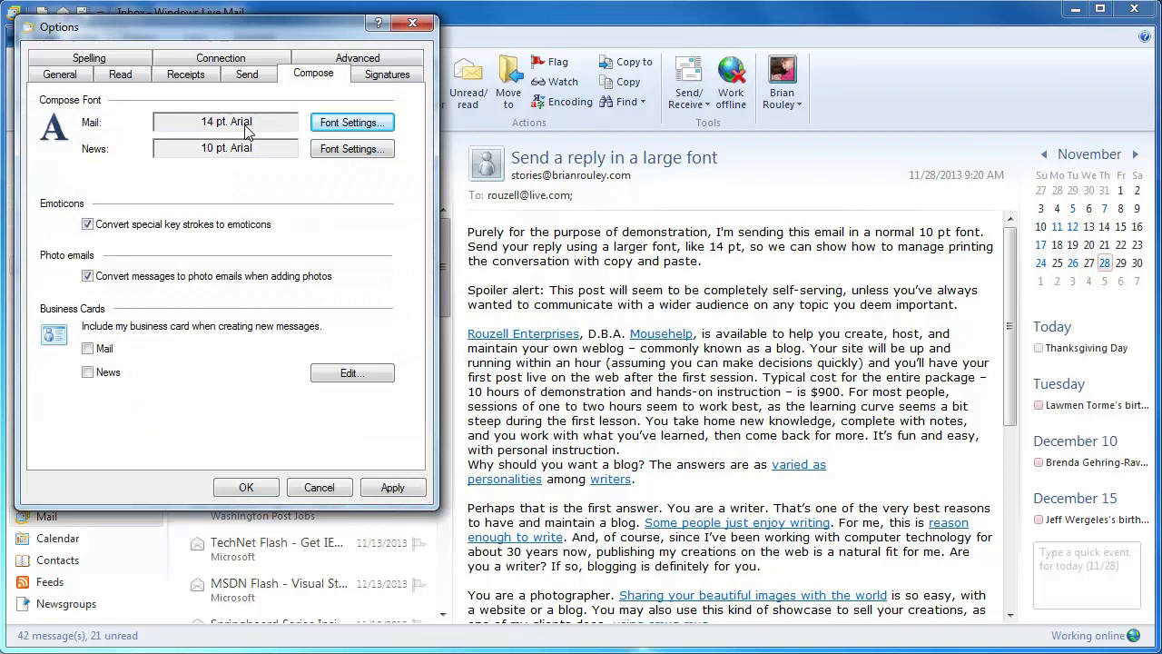
left_click(386, 487)
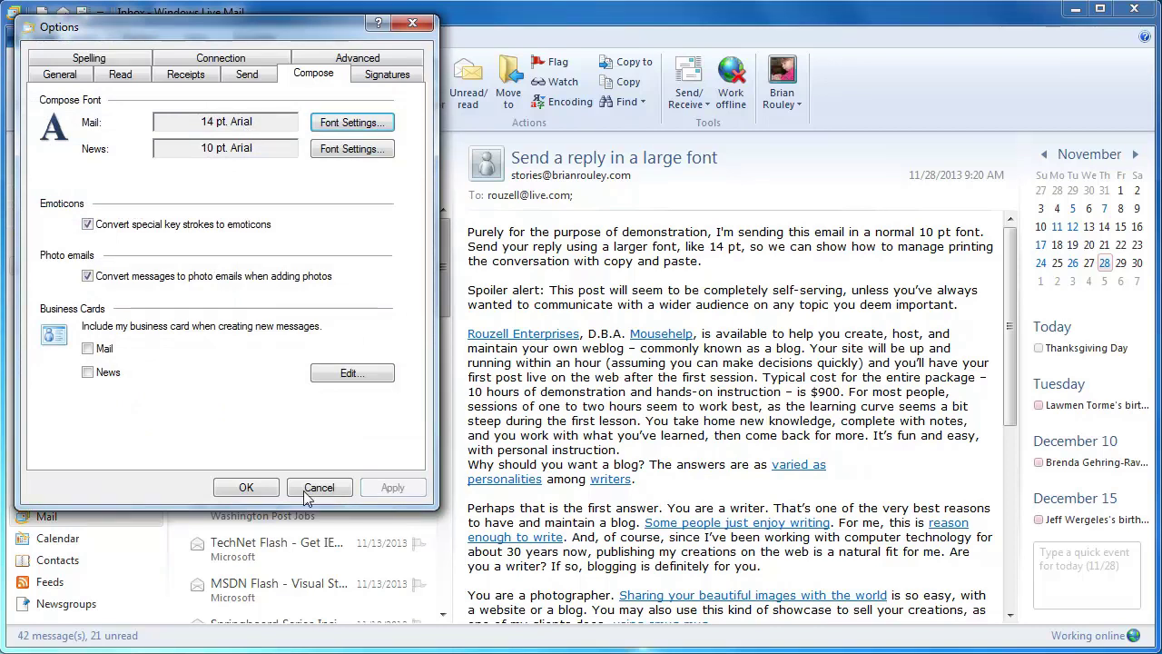
left_click(243, 486)
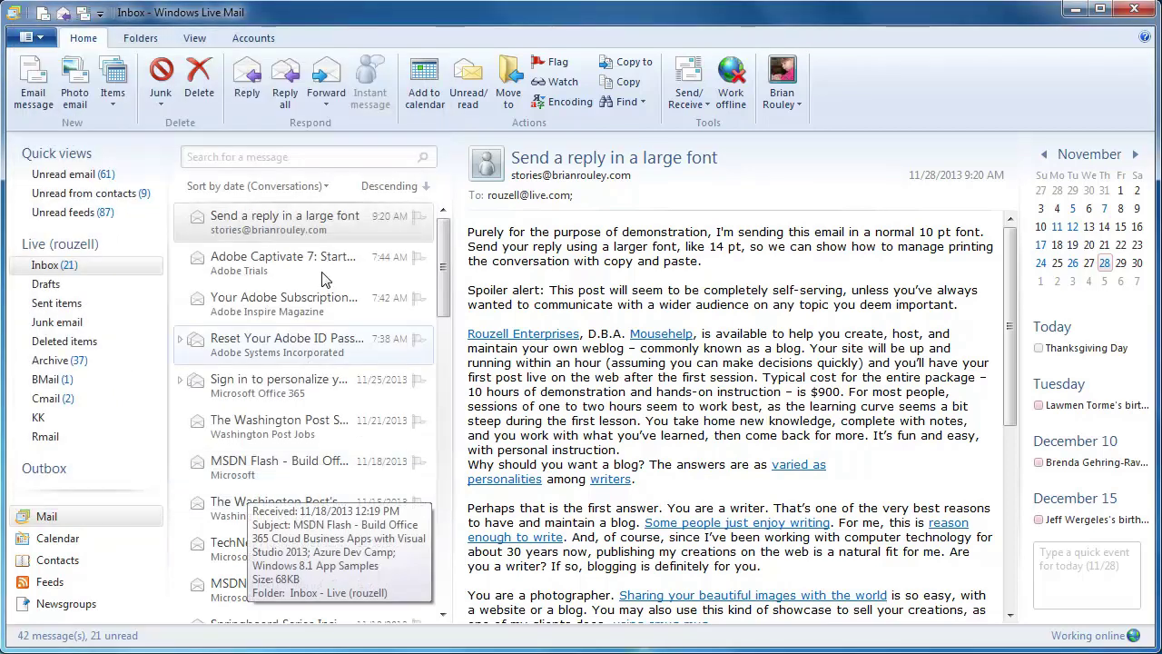
Step: Reply to 'Send a reply in a large font' with the four paragraphs pasted twice, then send
left_click(317, 225)
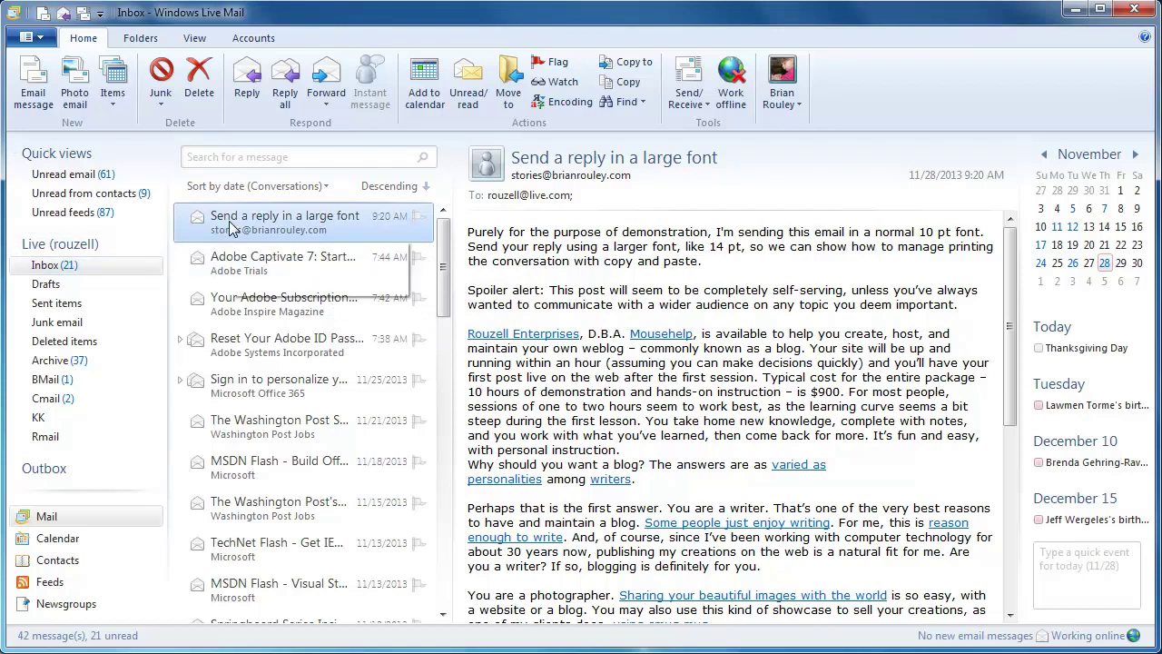
left_click(250, 80)
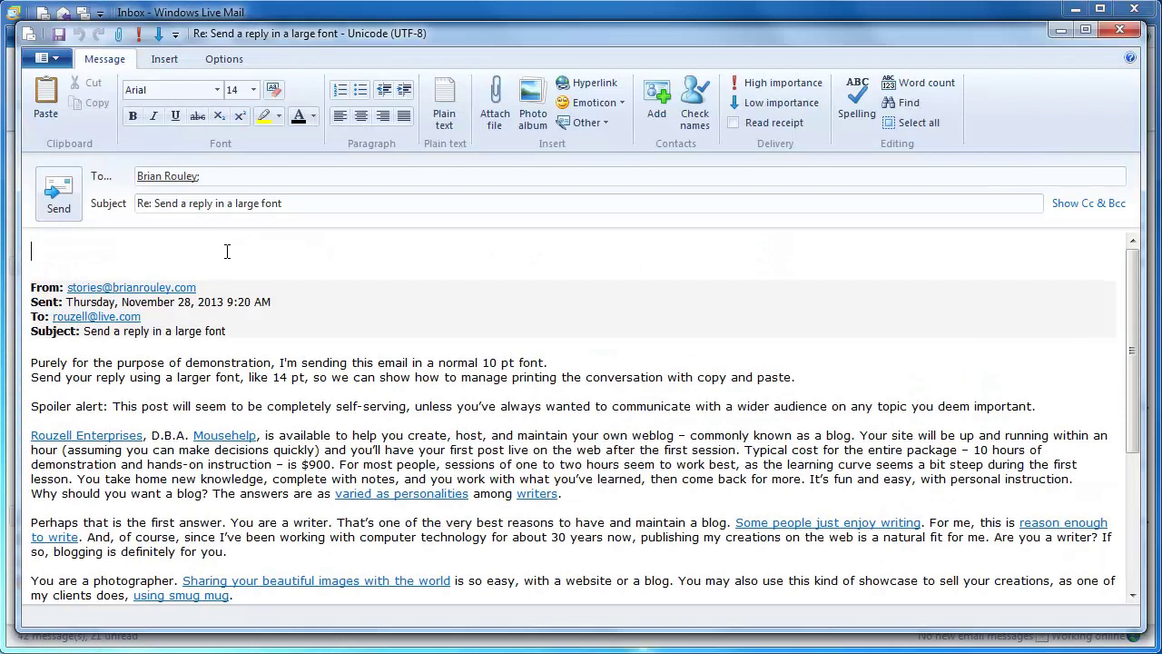
type("This is our response in Arial 14 pt. font size. If our message goes on long enough to spill into multiple pages, printing the message in this font size will eat up a lot of paper. So, we need to copy and paste from the sent mail into another document, set a smaller font size, then print. The problem is that you cannot change the font size of a message you've sent within the email program. What is done is done and what you see is what you get and also what will print. The only solution is to take the content out of email and put it into another program, where you can manipulate the font size to suit your printing needs. Doing this is a copy and paste exercise, but it also lends itself to something of an archive process. Since you are going to create a new document based on an email conversation, you may as well set up a folder and keep the documents as a kind of running history of communication with a particular correspondent.")
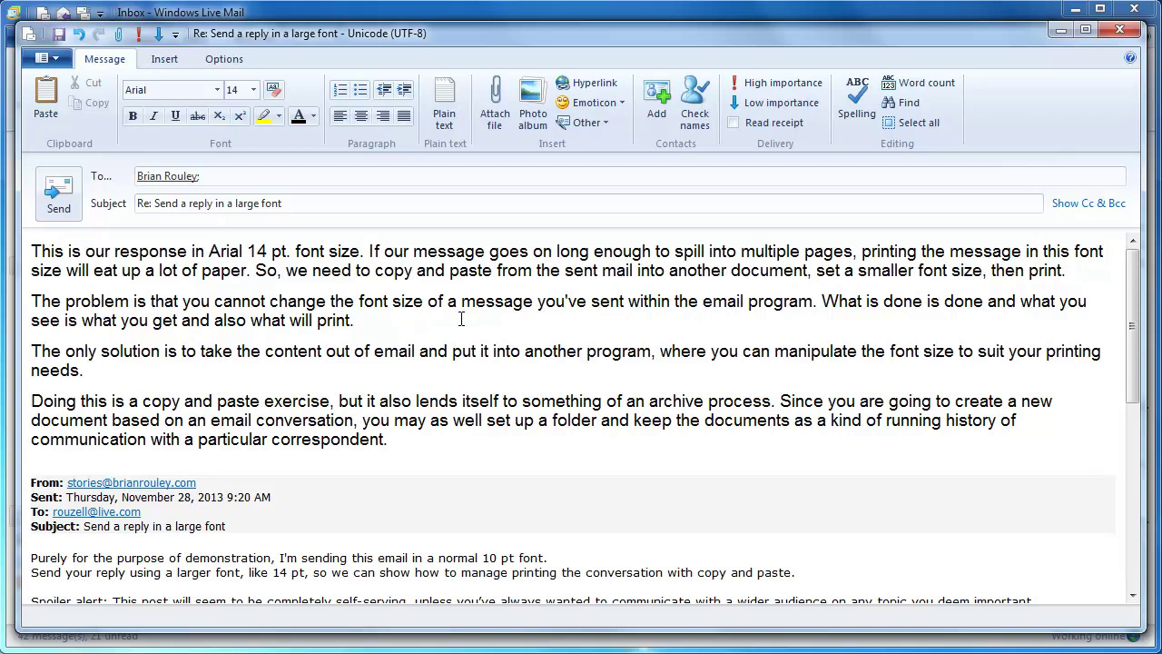
key("Return")
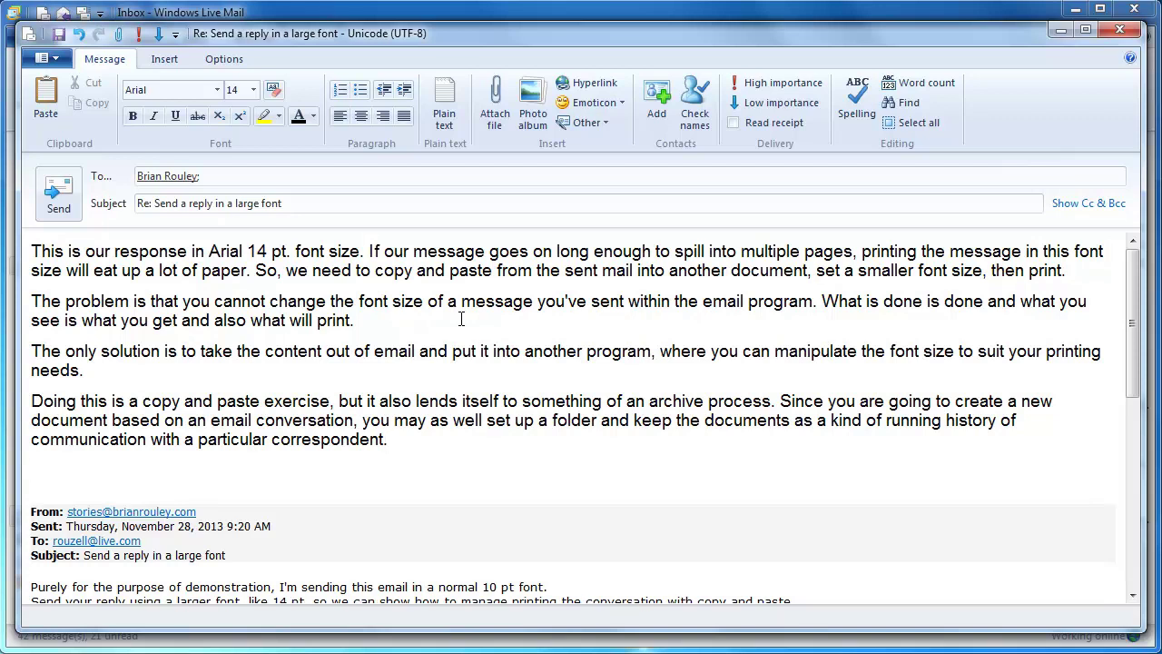
type("This is our response in Arial 14 pt. font size. If our message goes on long enough to spill into multiple pages, printing the message in this font size will eat up a lot of paper. So, we need to copy and paste from the sent mail into another document, set a smaller font size, then print. The problem is that you cannot change the font size of a message you've sent within the email program. What is done is done and what you see is what you get and also what will print. The only solution is to take the content out of email and put it into another program, where you can manipulate the font size to suit your printing needs. Doing this is a copy and paste exercise, but it also lends itself to something of an archive process. Since you are going to create a new document based on an email conversation, you may as well set up a folder and keep the documents as a kind of running history of communication with a particular correspondent.")
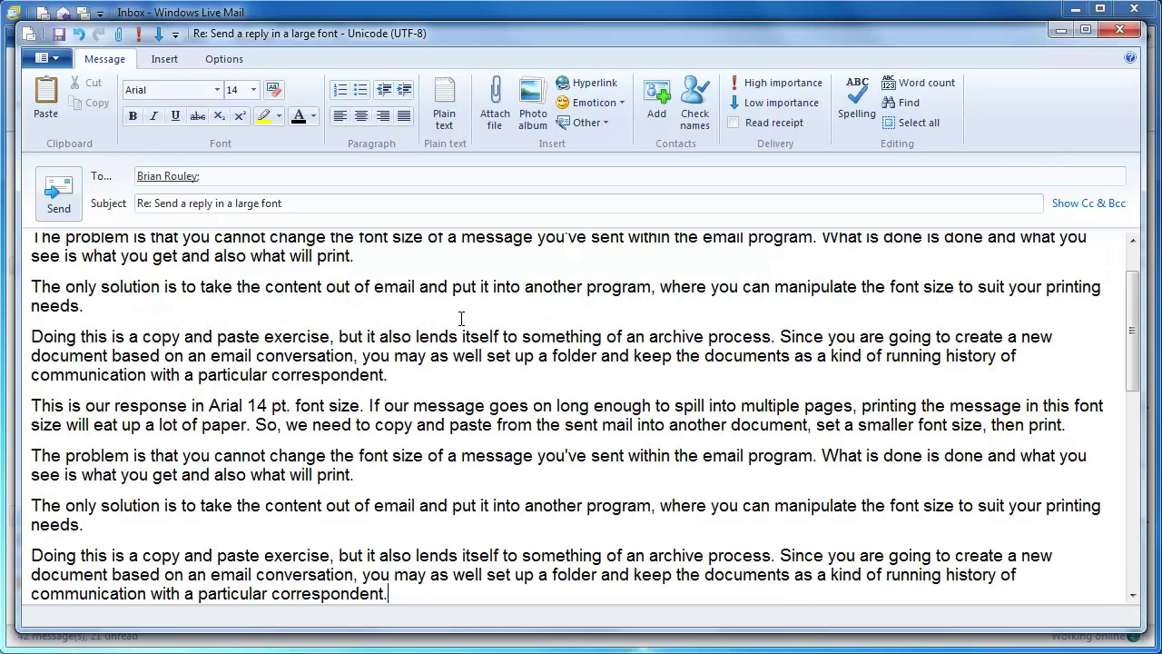
key("Return")
key("BackSpace")
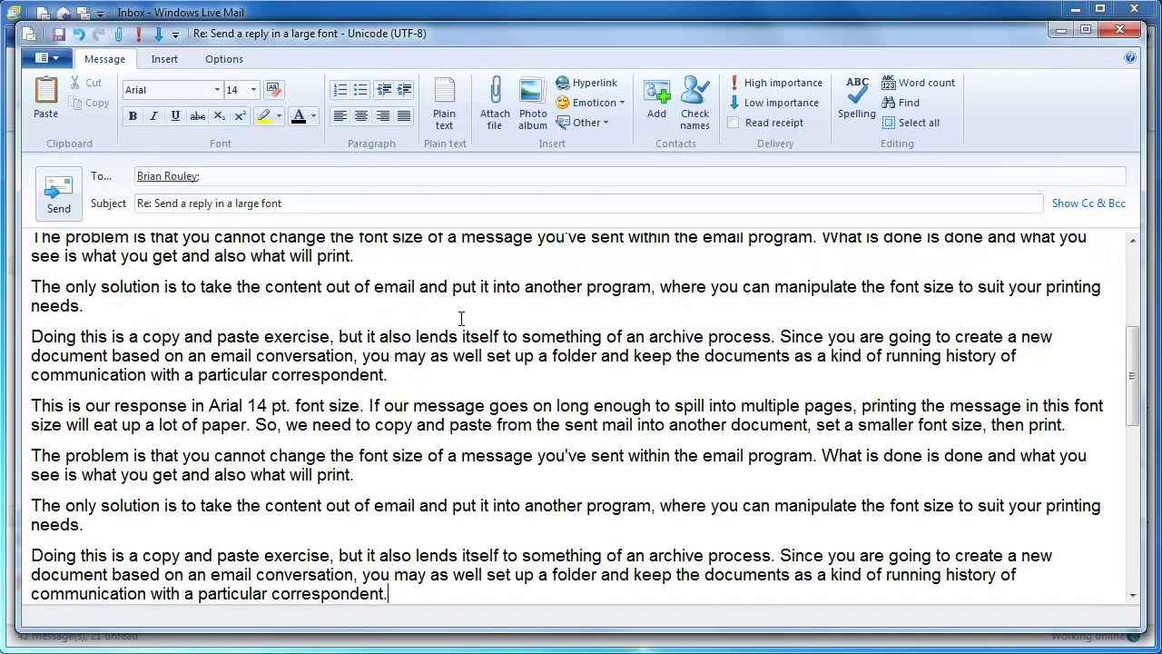
key("Return")
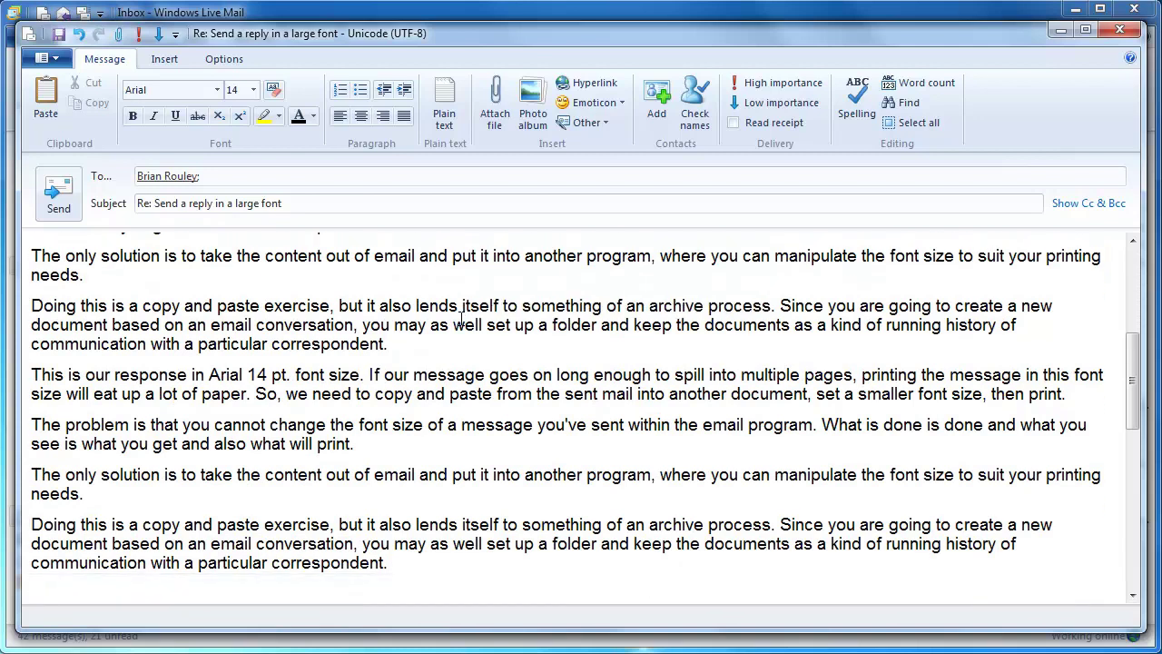
key("BackSpace")
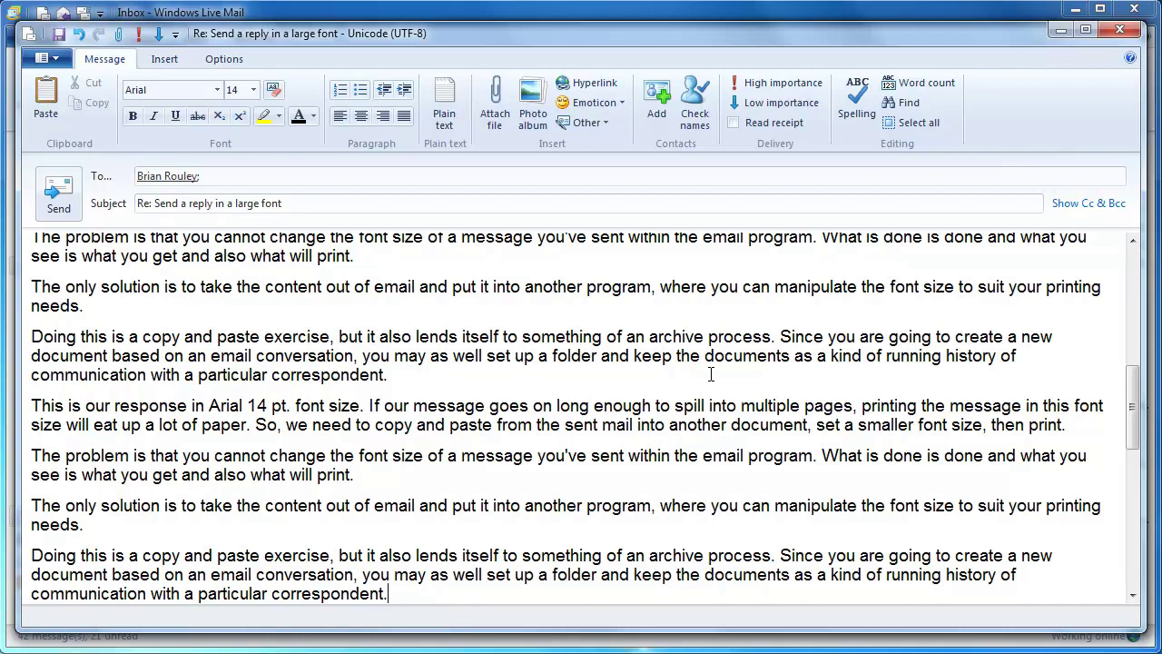
left_click(58, 193)
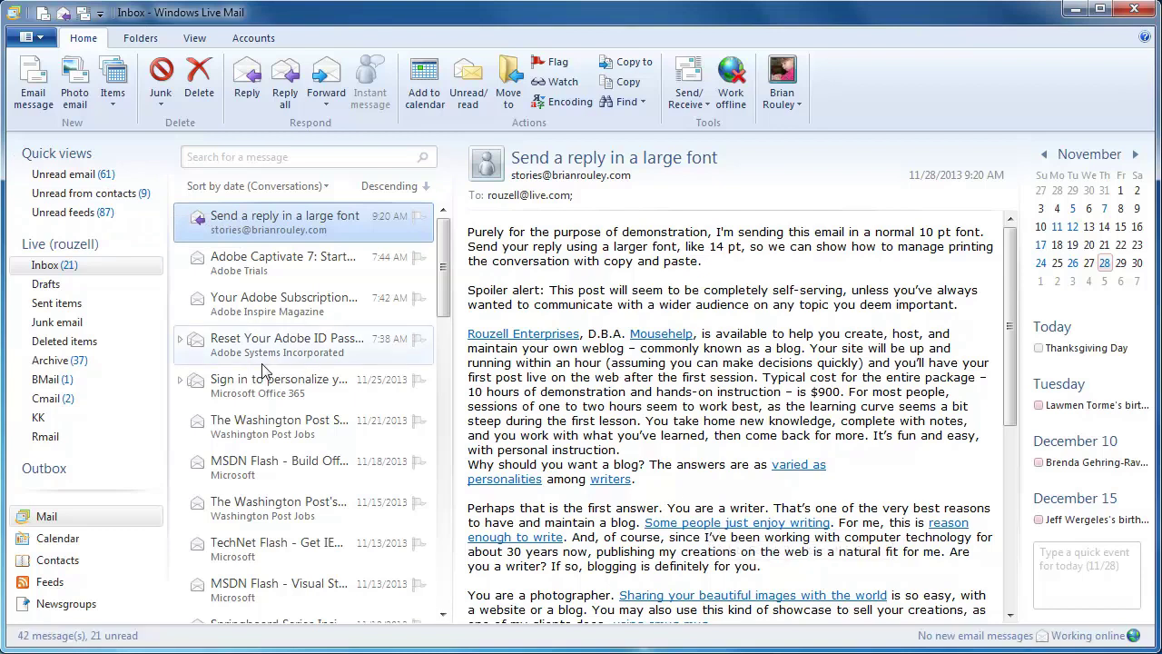
Step: Open 'Re: Send a reply in a large font' from Sent items in its own window and allow the sender
left_click(54, 309)
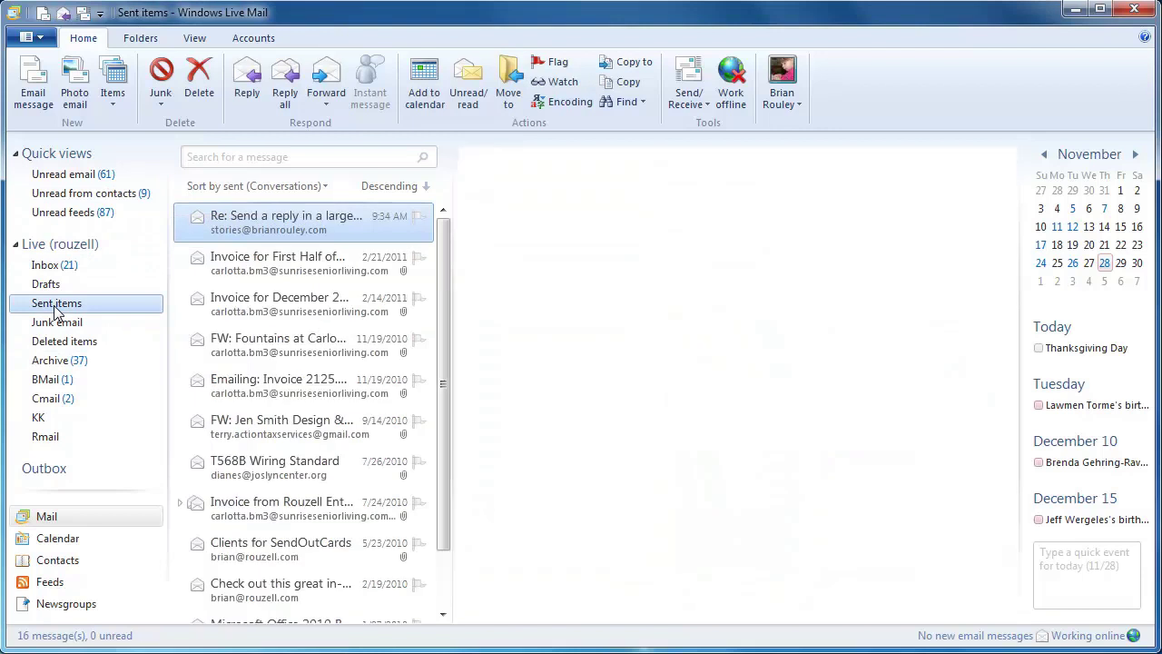
double_click(284, 215)
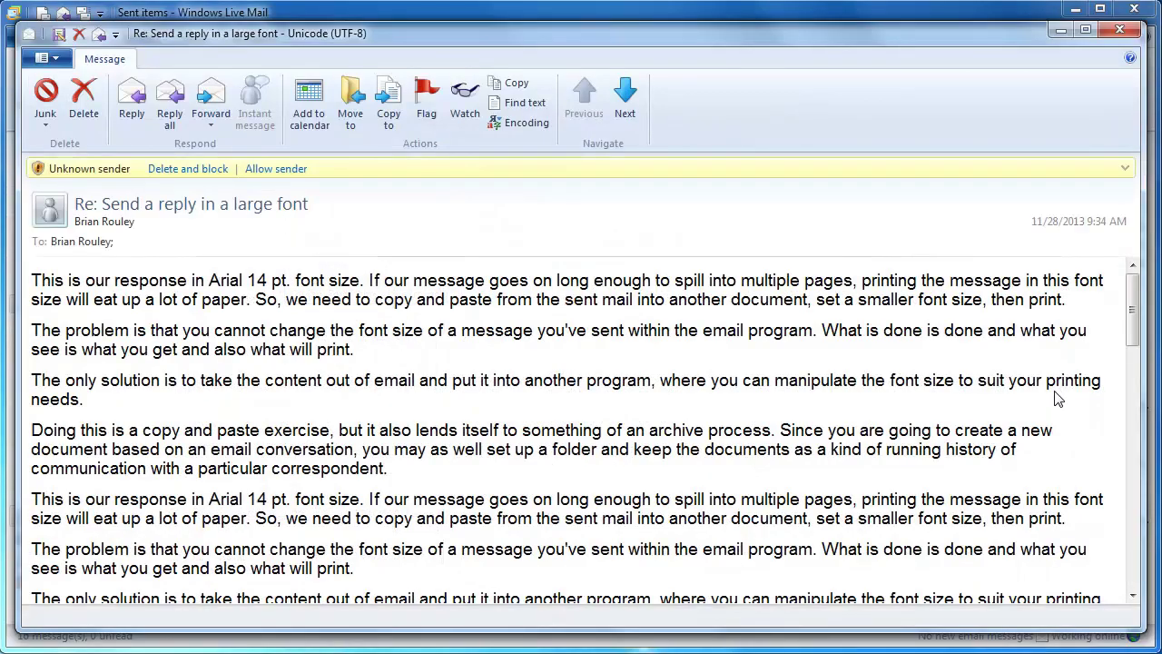
left_click_drag(1134, 336, 1141, 608)
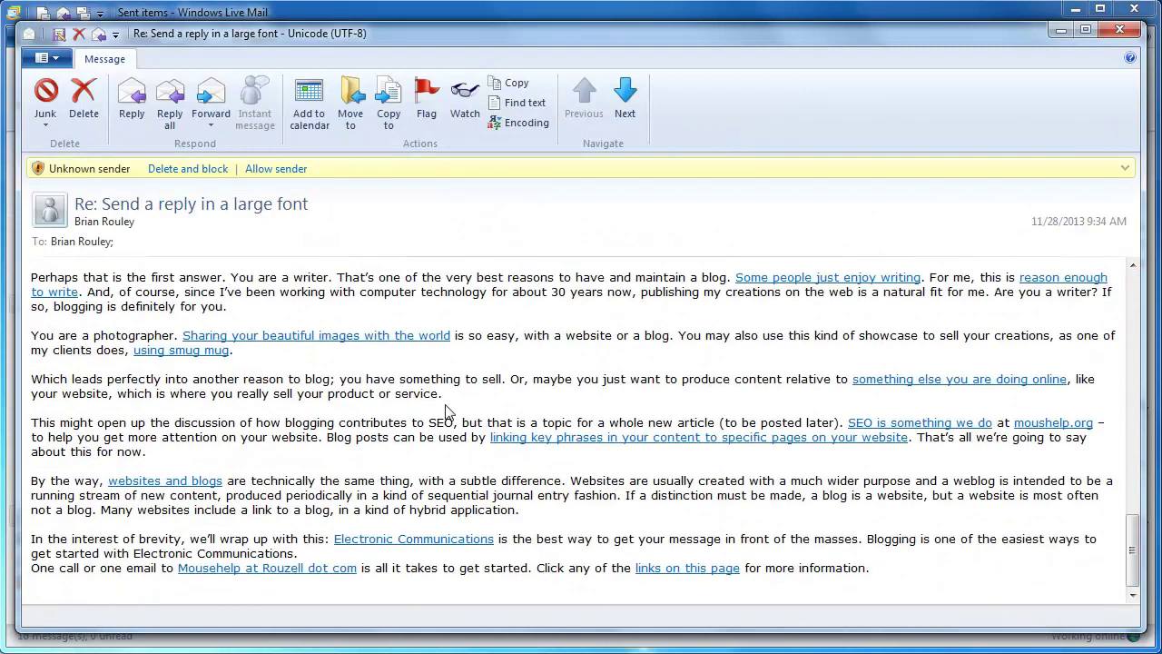
scroll(446, 413, "up", 4)
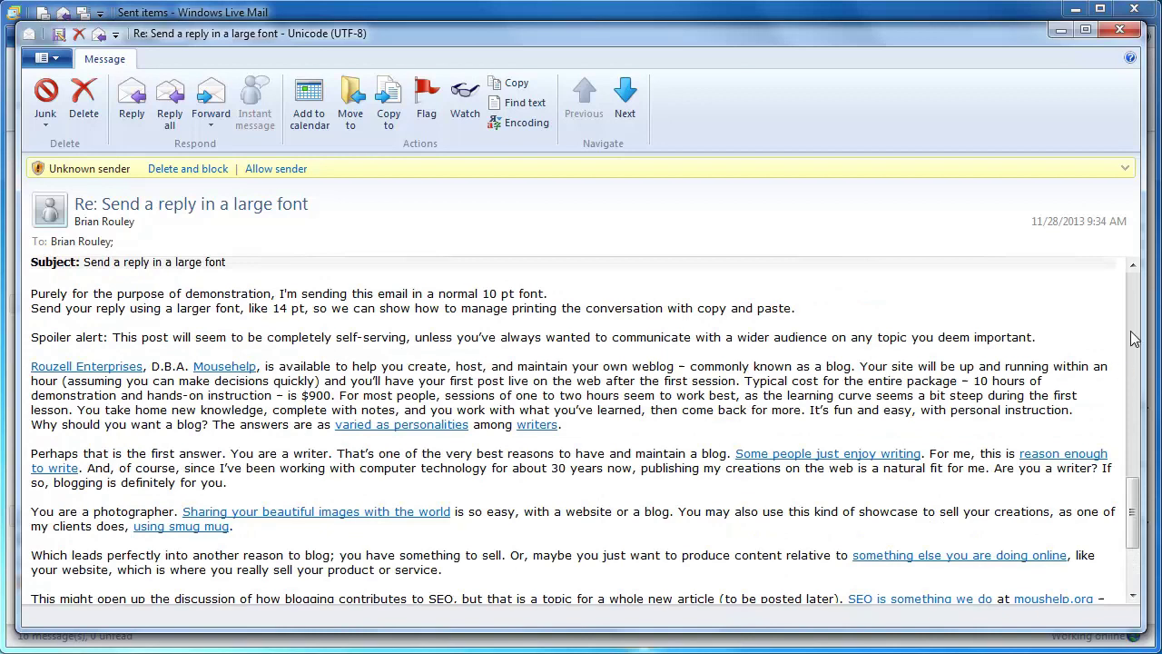
scroll(1134, 338, "up", 3)
scroll(1133, 338, "up", 7)
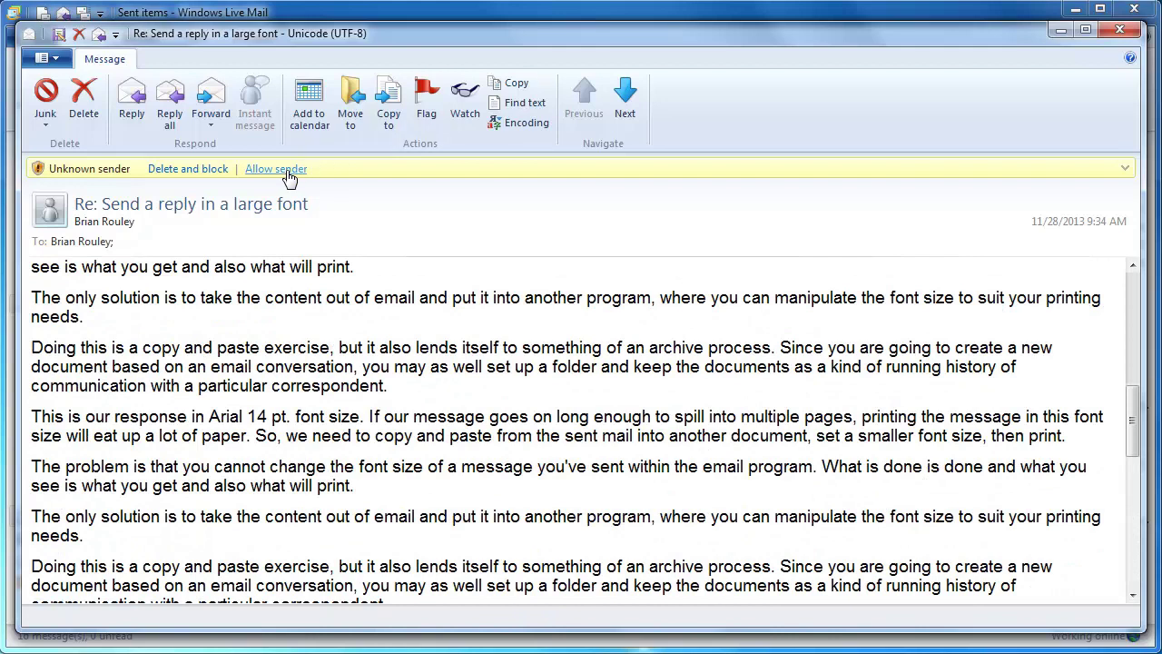
left_click(283, 169)
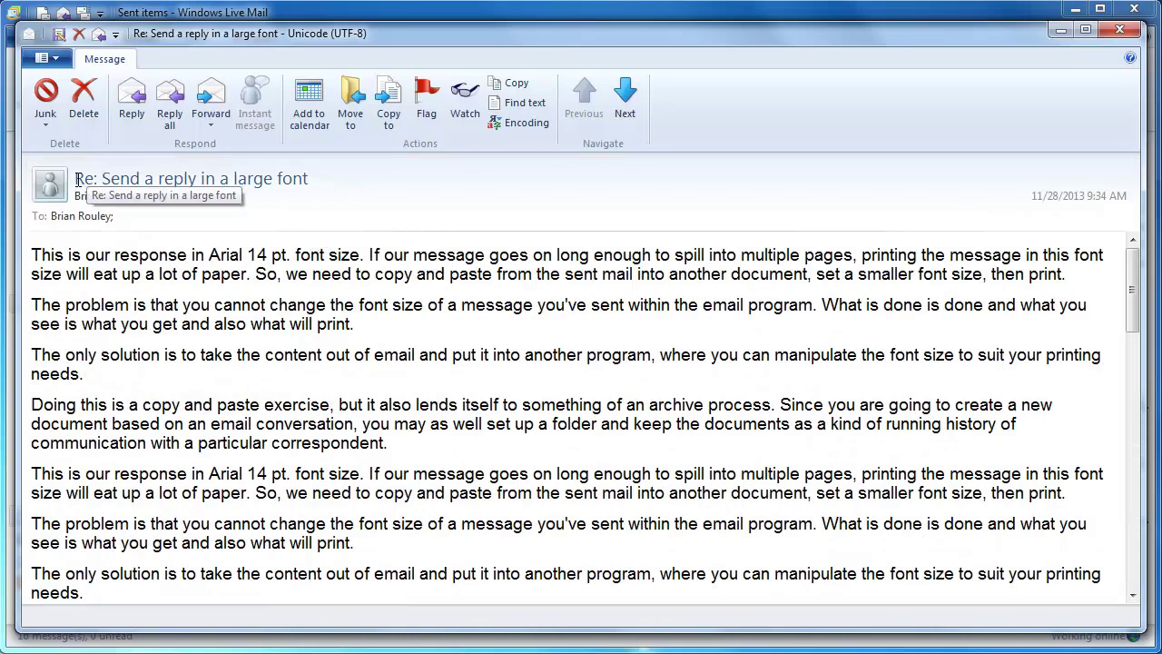
Step: Select the whole body of the sent reply from its first paragraph and copy it
left_click_drag(78, 178, 427, 263)
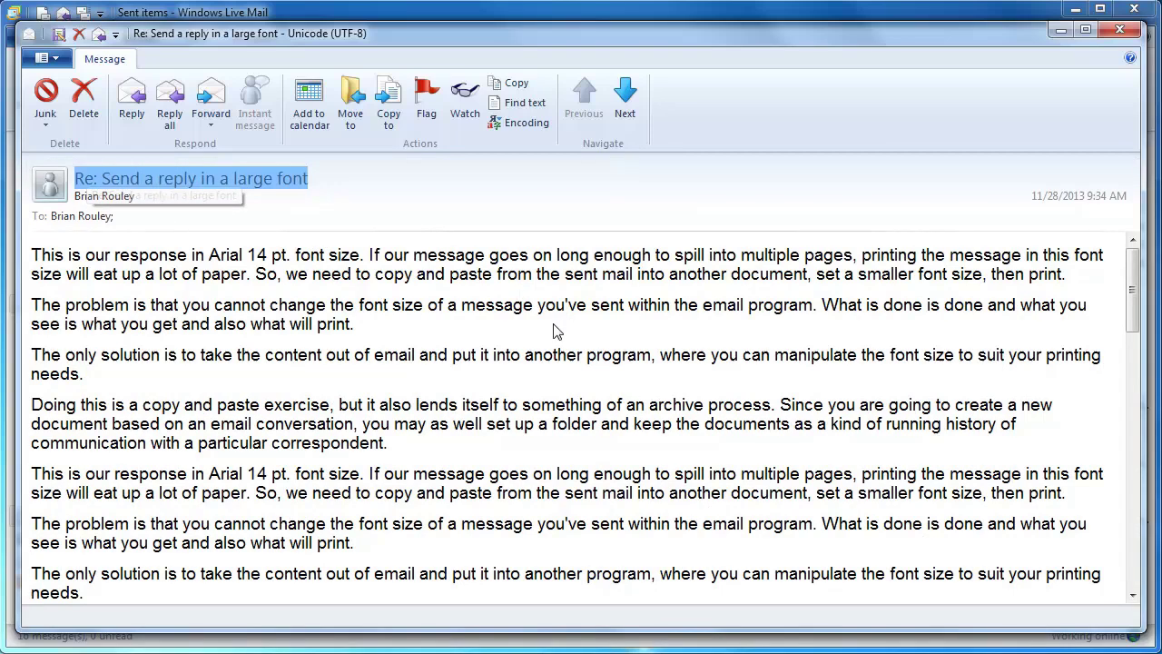
left_click_drag(34, 255, 948, 645)
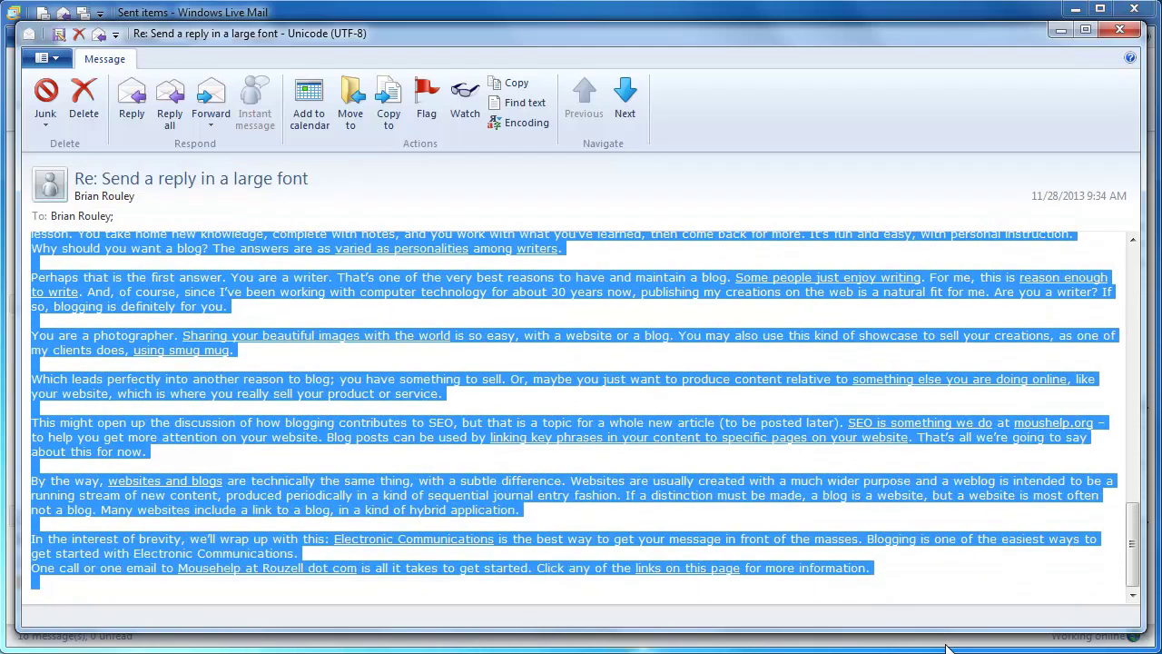
left_click(913, 572)
left_click_drag(912, 572, 43, 173)
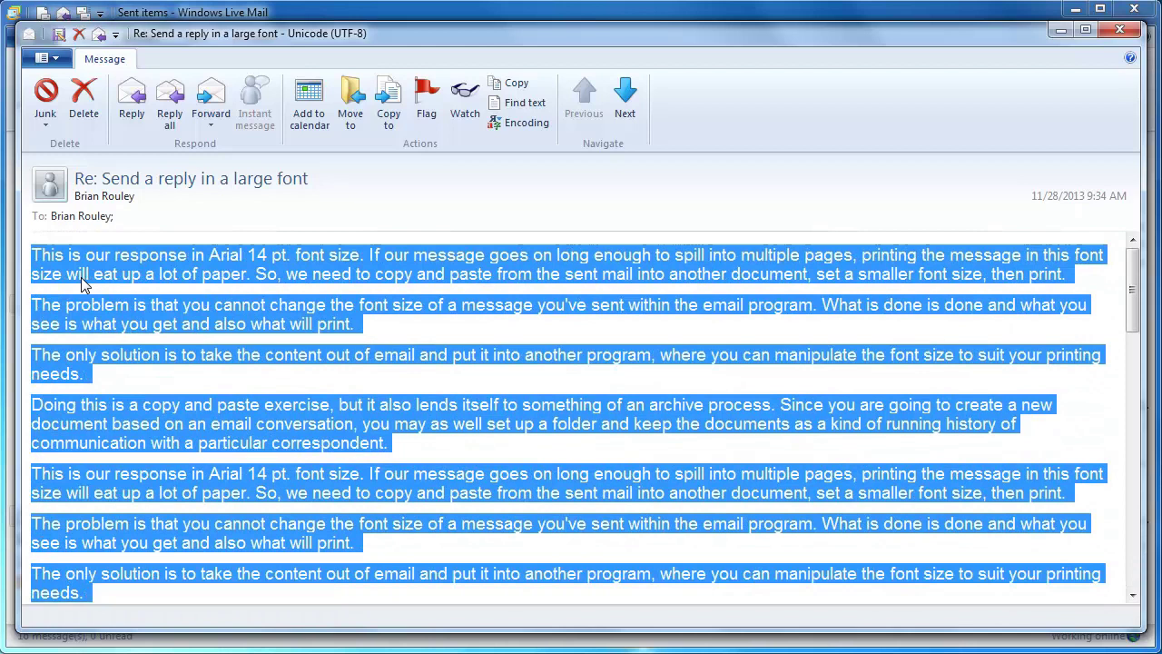
left_click(86, 254)
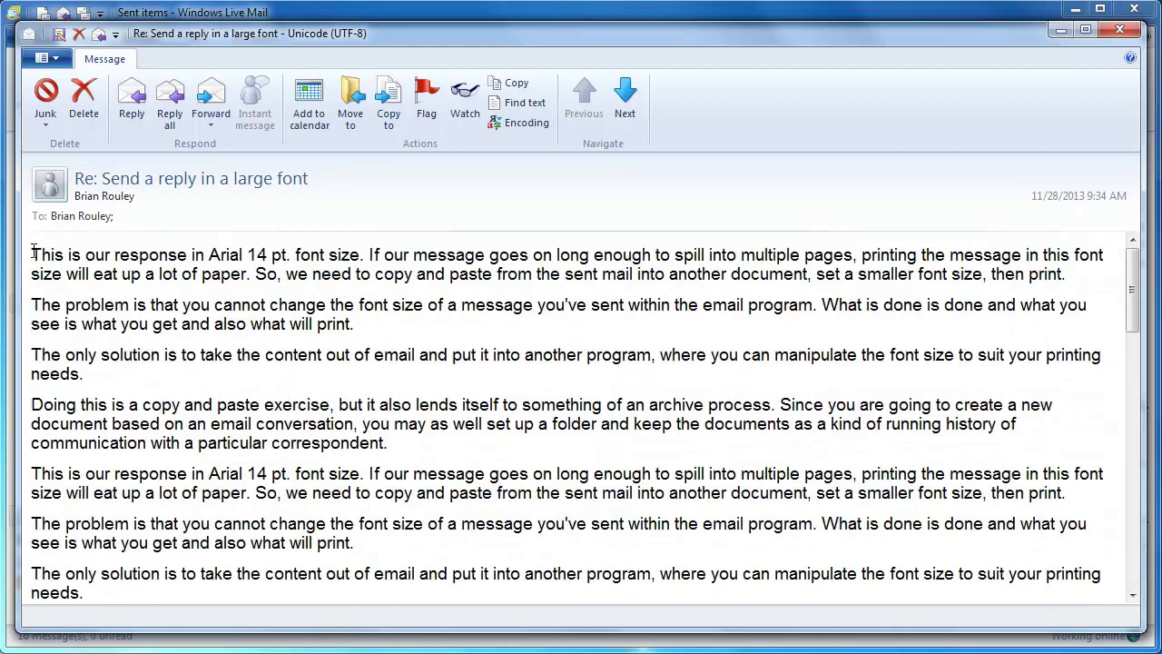
left_click_drag(33, 255, 1116, 644)
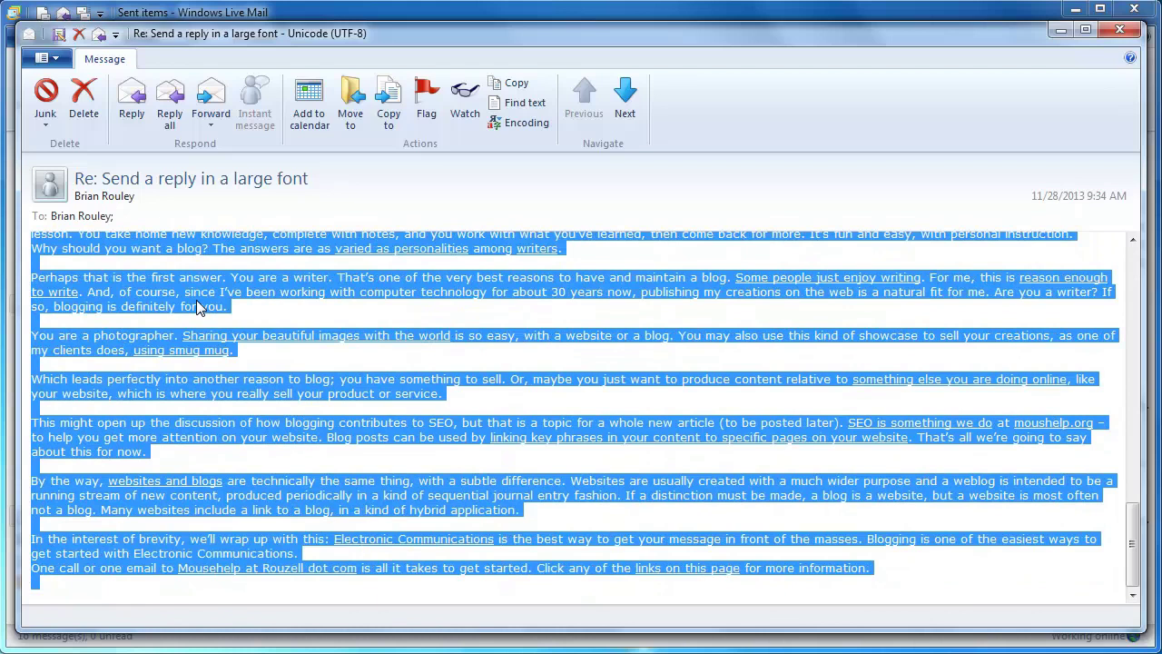
right_click(119, 287)
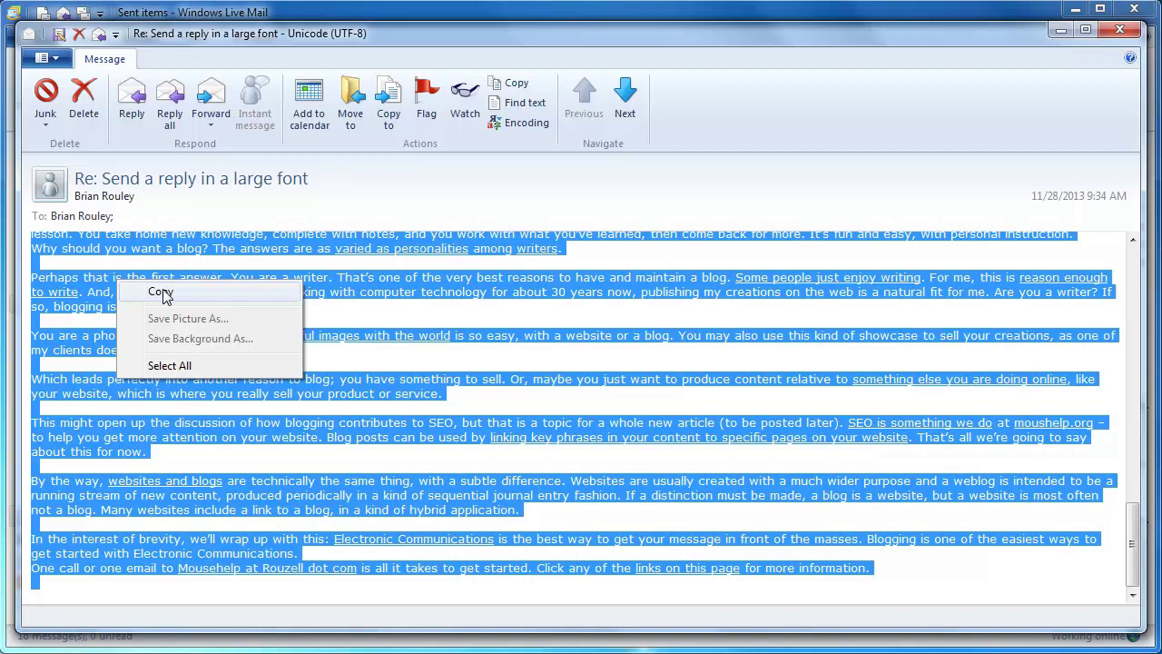
left_click(162, 293)
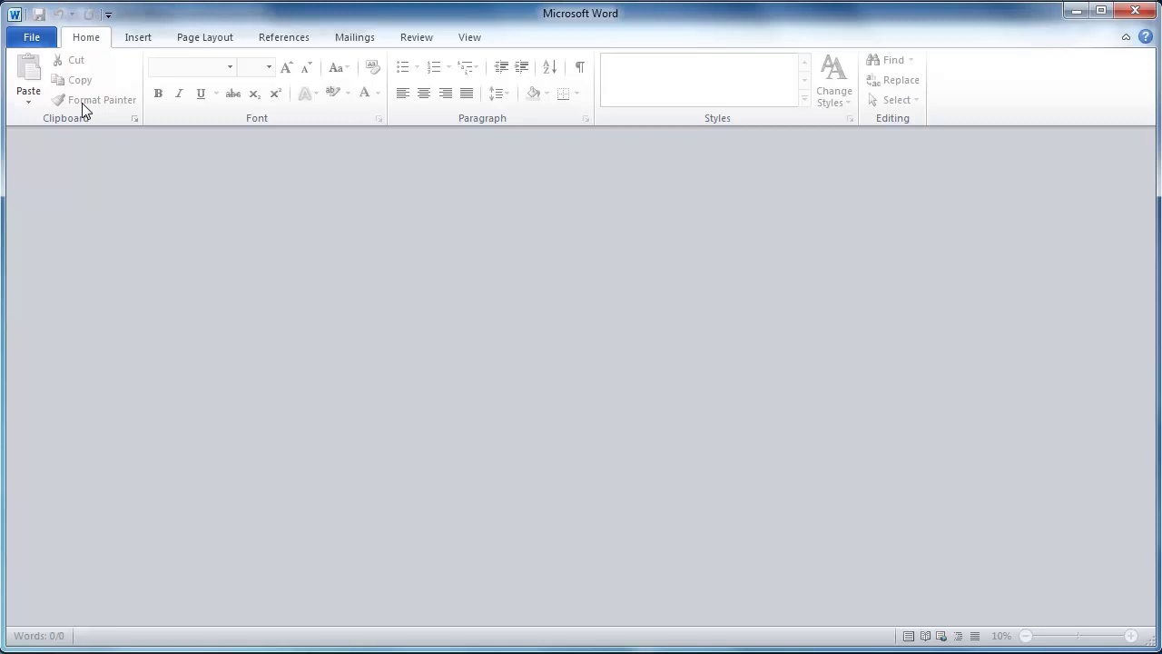
Step: Create a new blank Word document
left_click(42, 42)
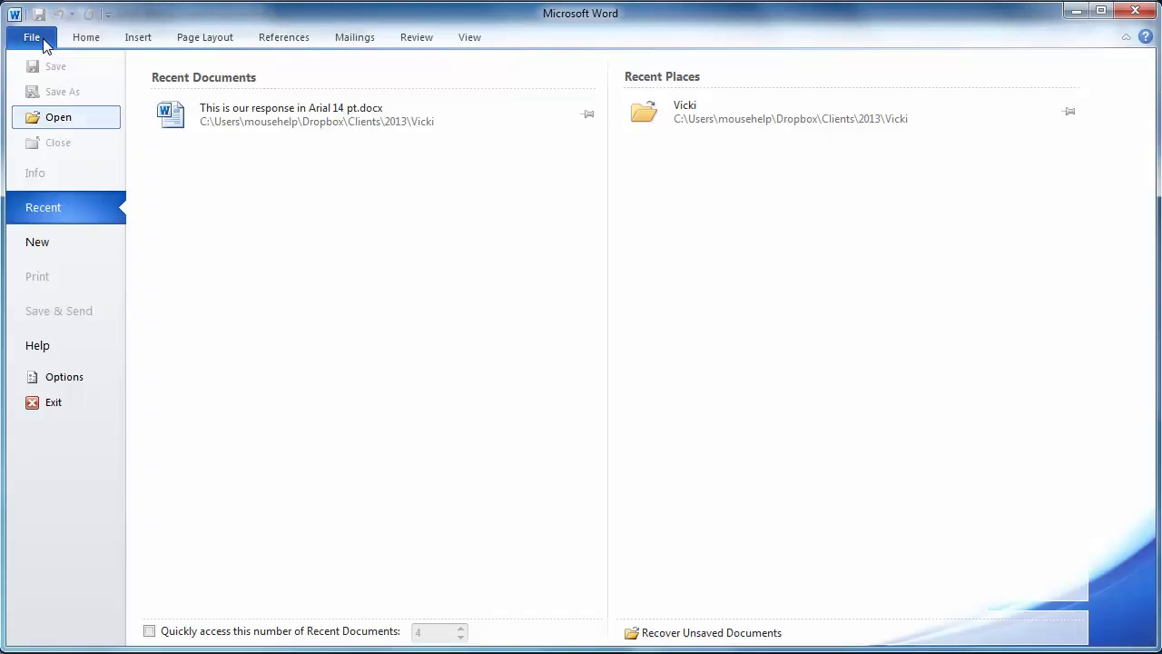
left_click(43, 241)
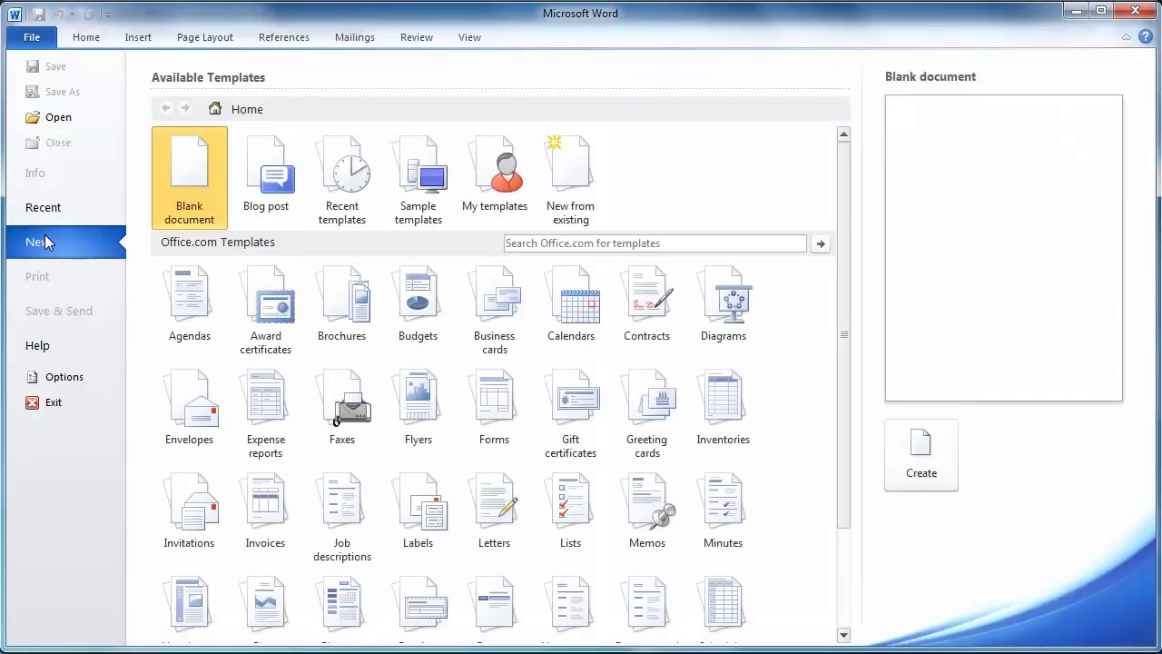
double_click(184, 151)
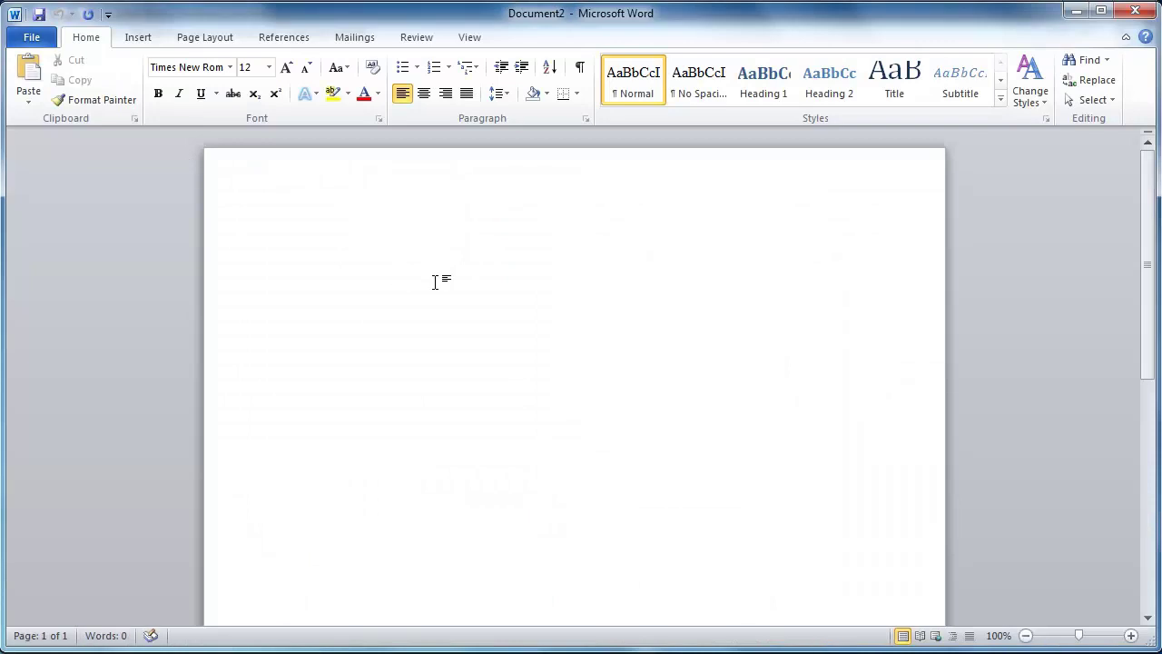
right_click(306, 240)
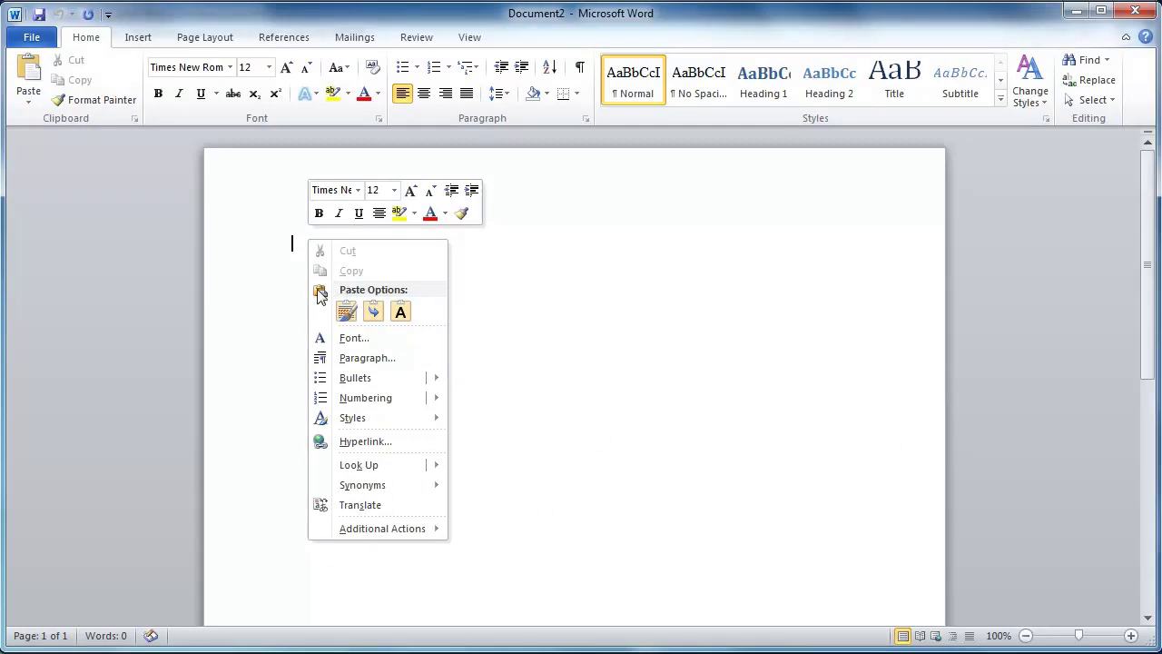
left_click(586, 293)
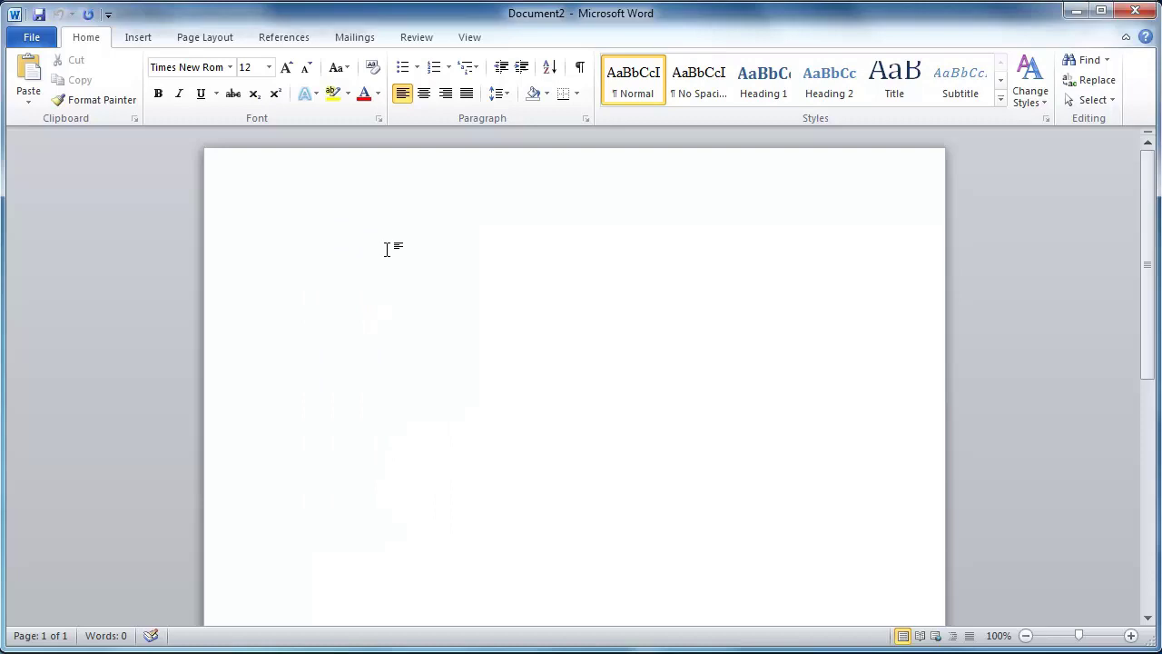
Step: Paste the copied reply text below a 'Use Ctrl-V' line, then delete that line
type("Use Ctrl-V")
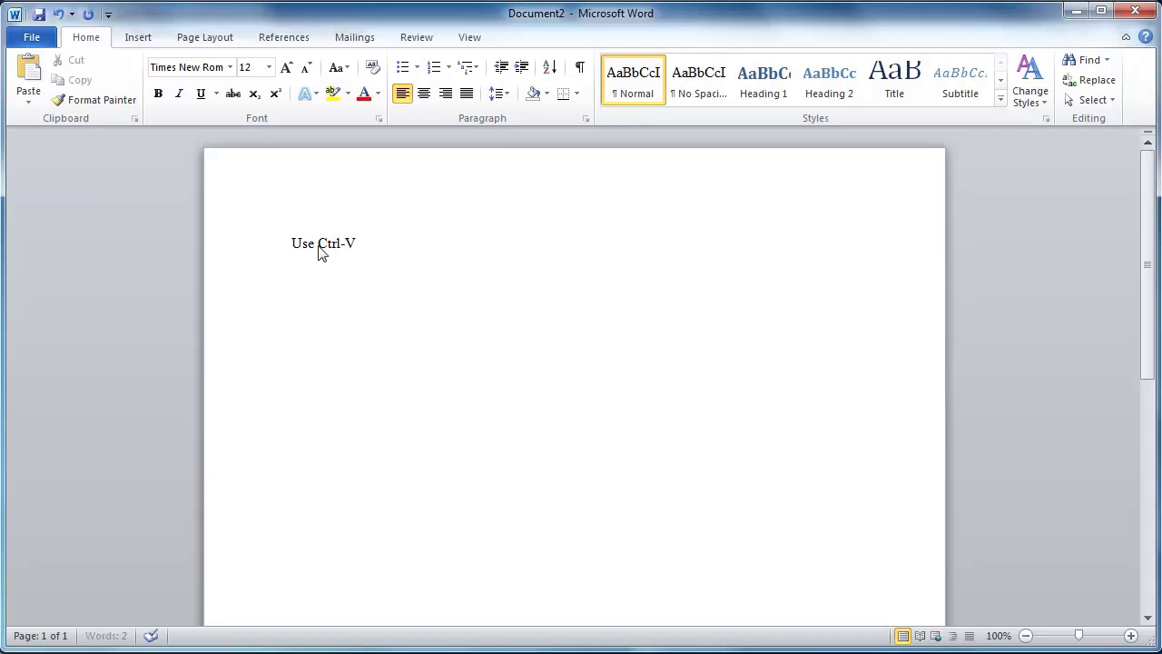
key("ctrl+v")
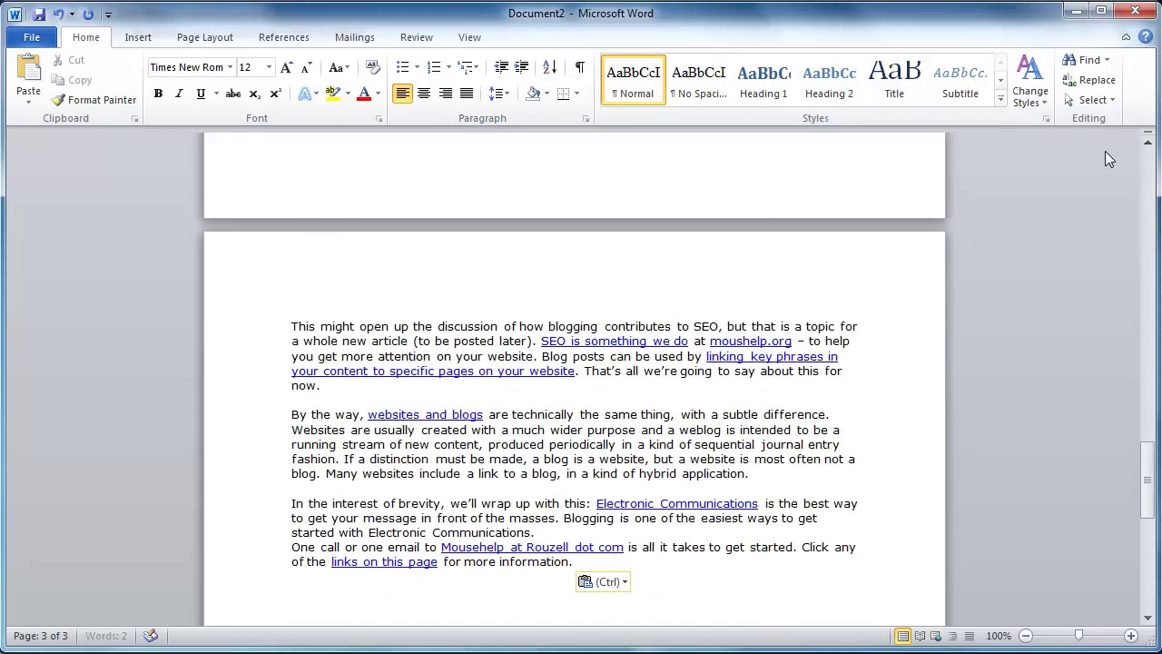
left_click(1146, 174)
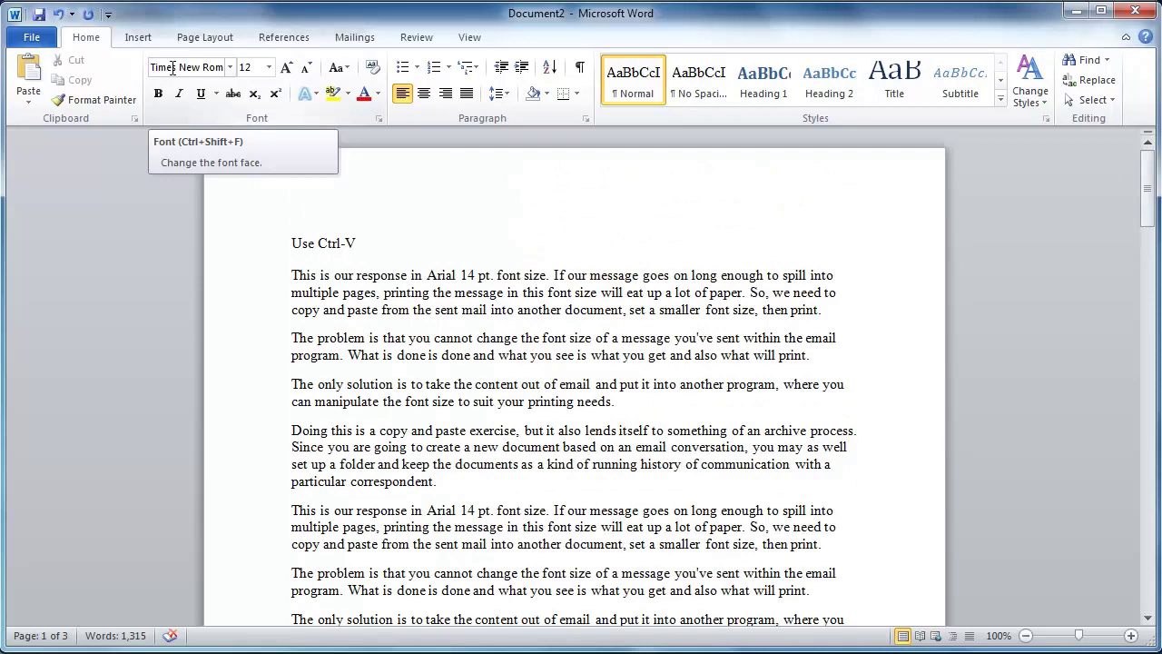
left_click(254, 251)
key("Delete")
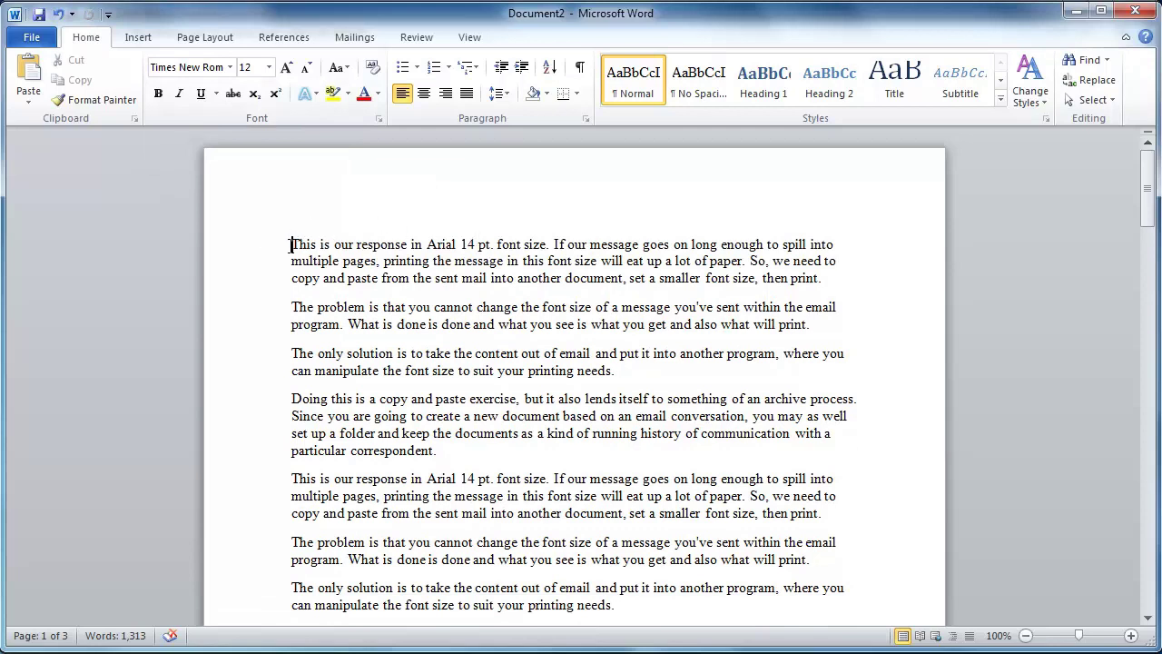
Step: Format the pasted reply text as Arial 10 pt
left_click_drag(292, 244, 581, 649)
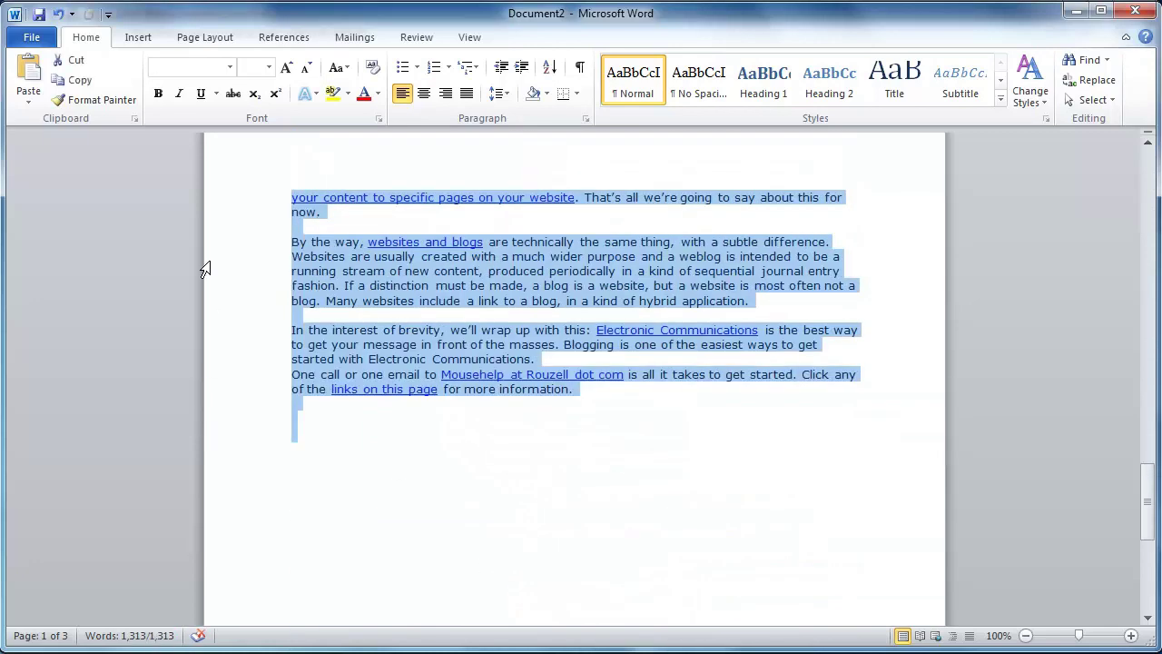
left_click(230, 69)
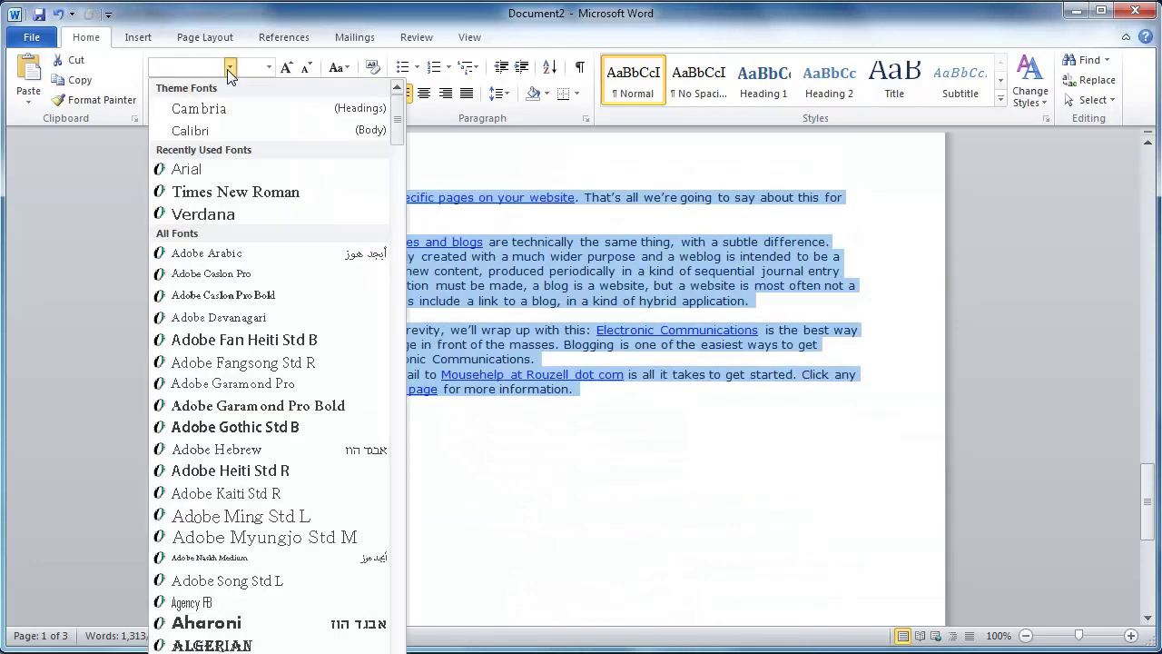
left_click(191, 173)
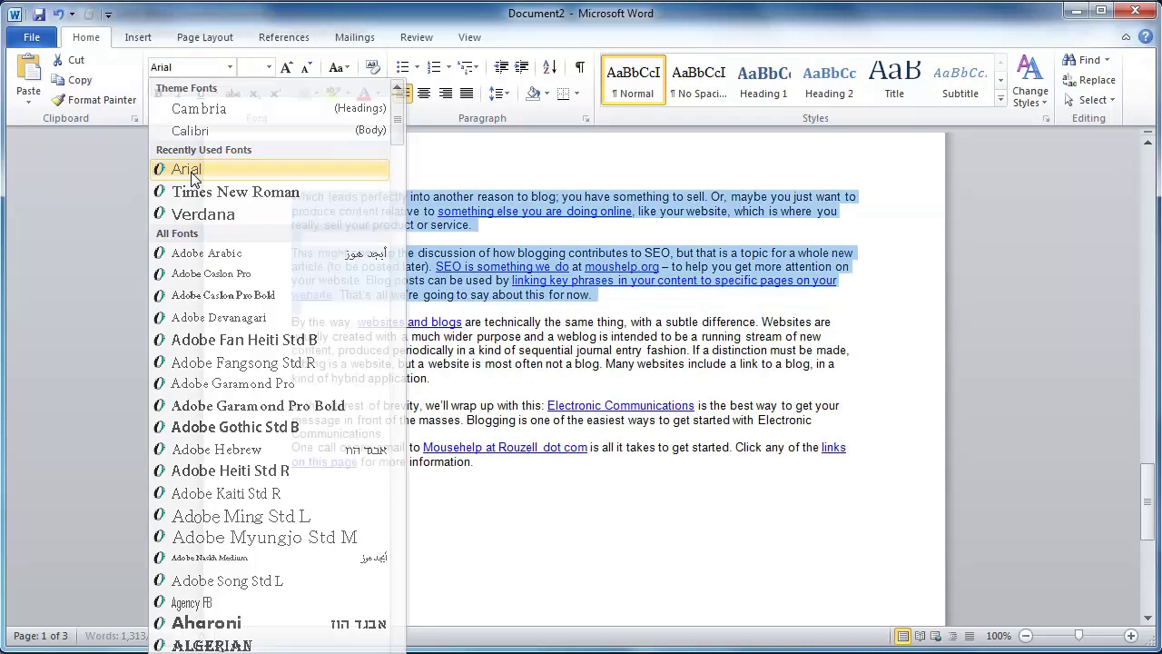
left_click(269, 67)
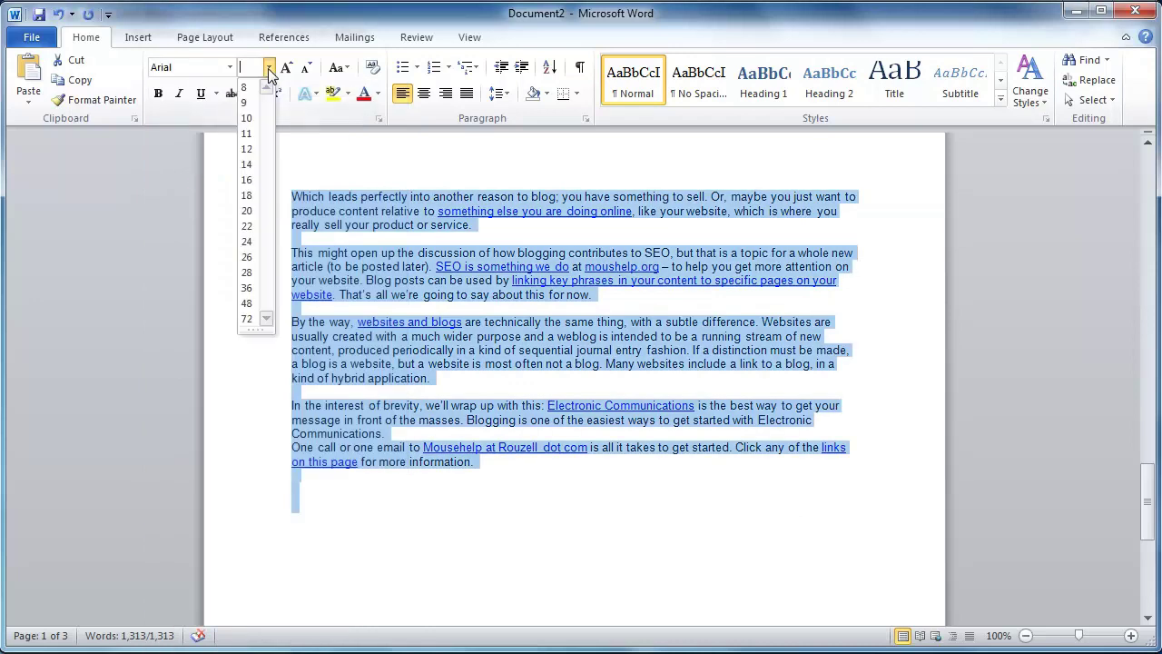
left_click(246, 118)
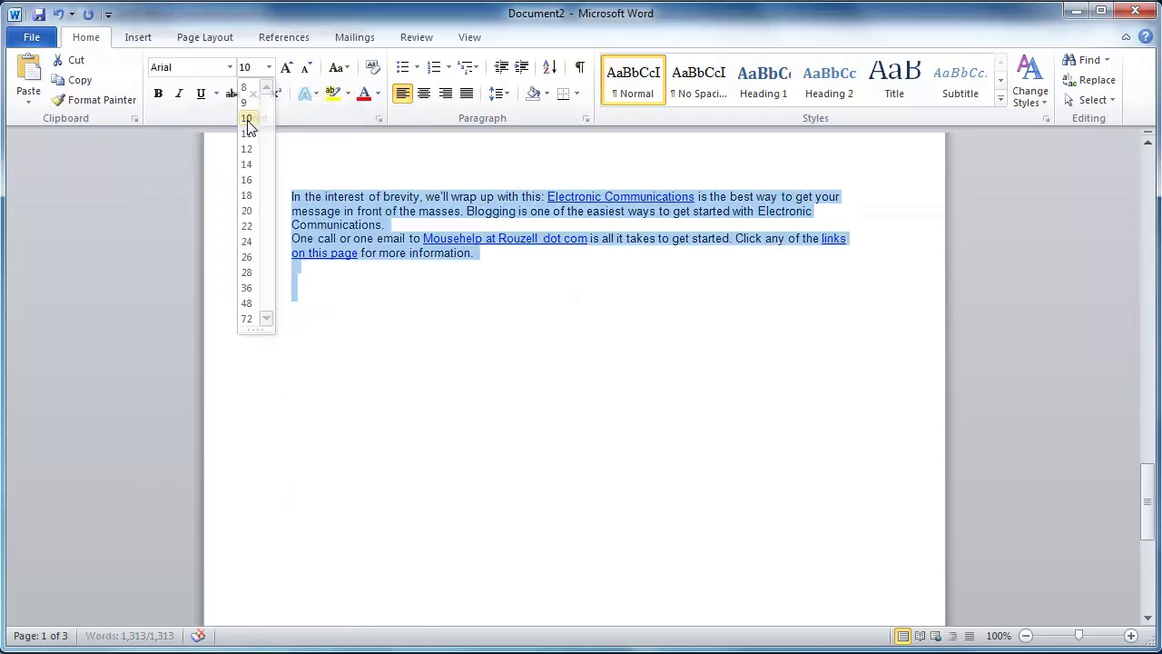
left_click(1145, 182)
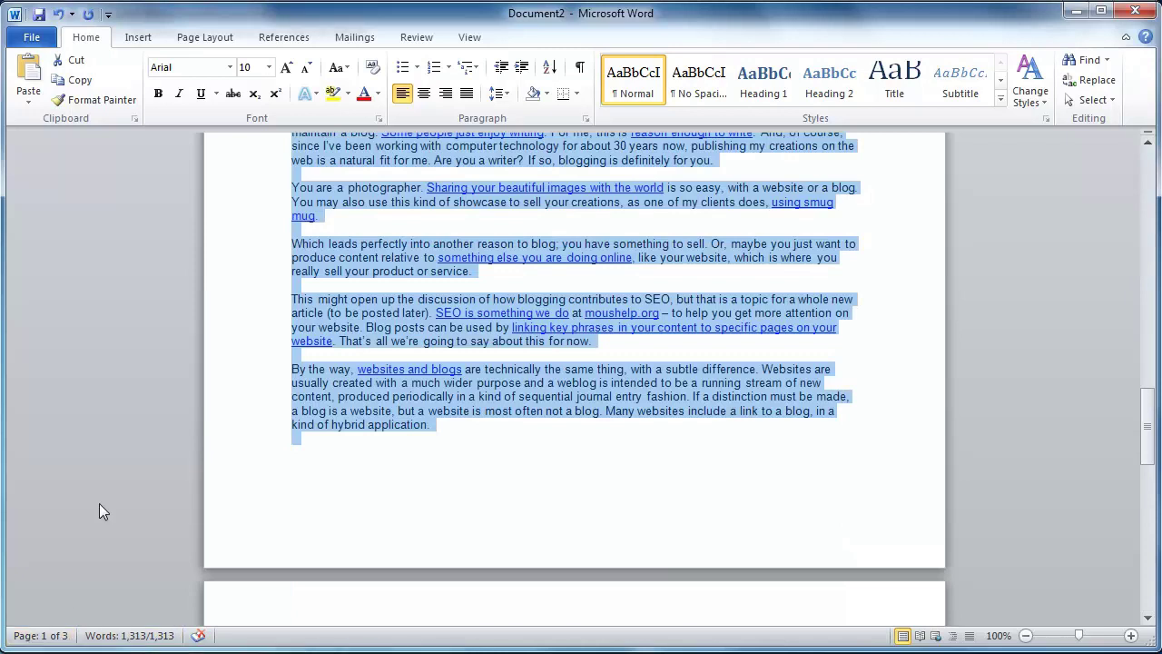
left_click(1138, 169)
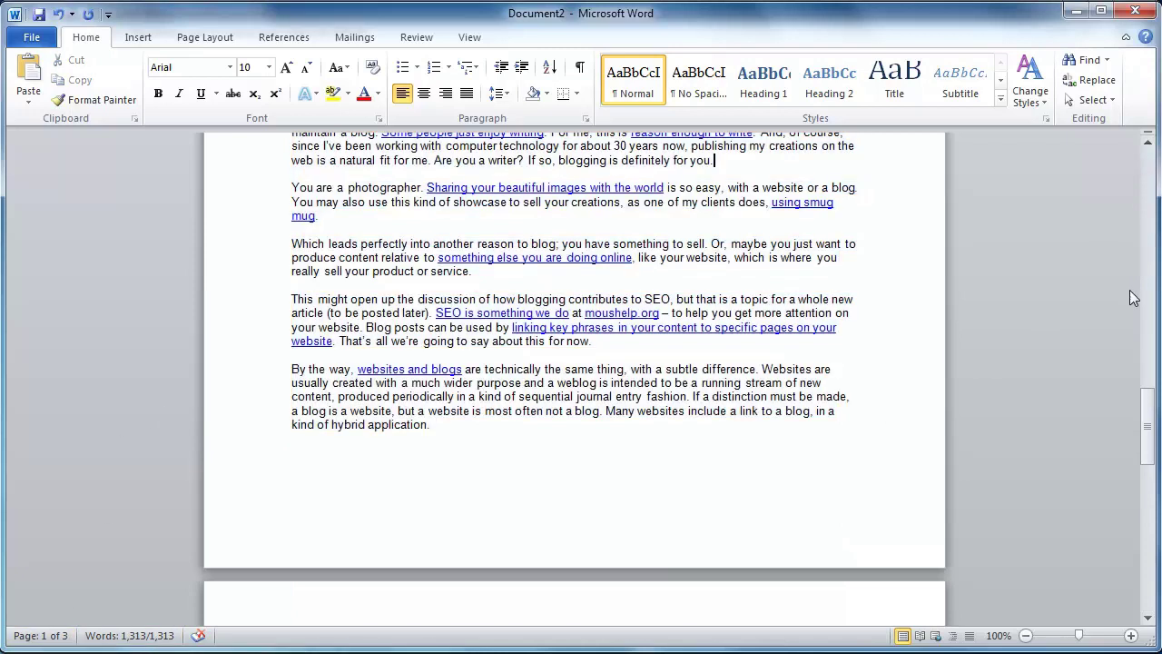
left_click_drag(1140, 411, 1141, 173)
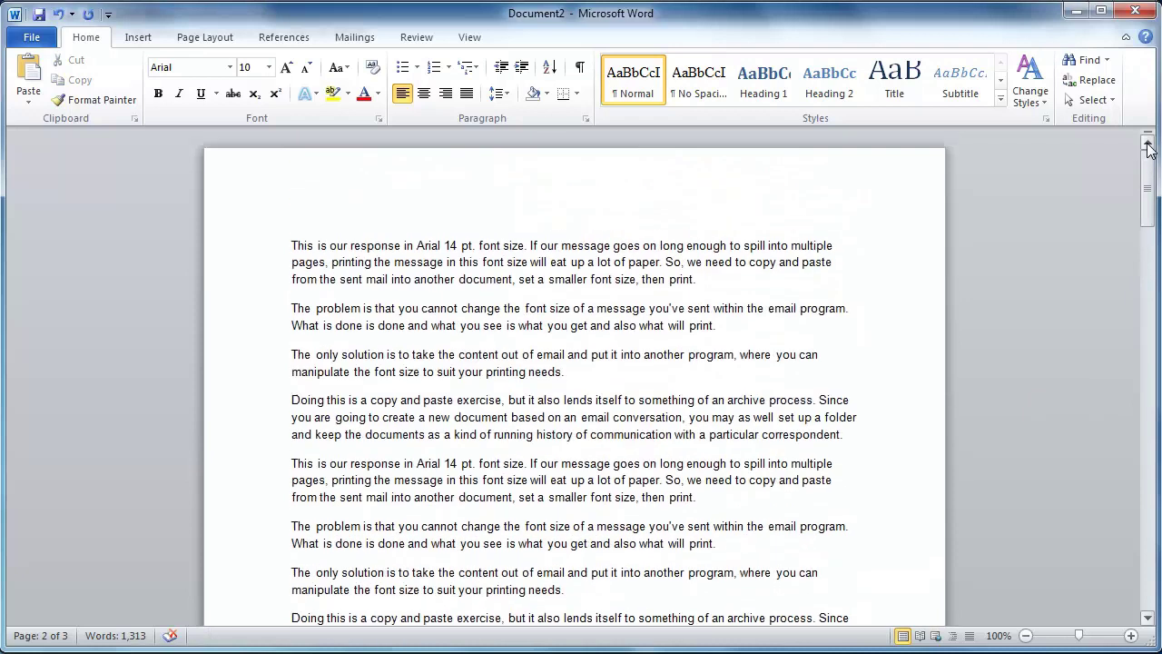
key("ctrl+a")
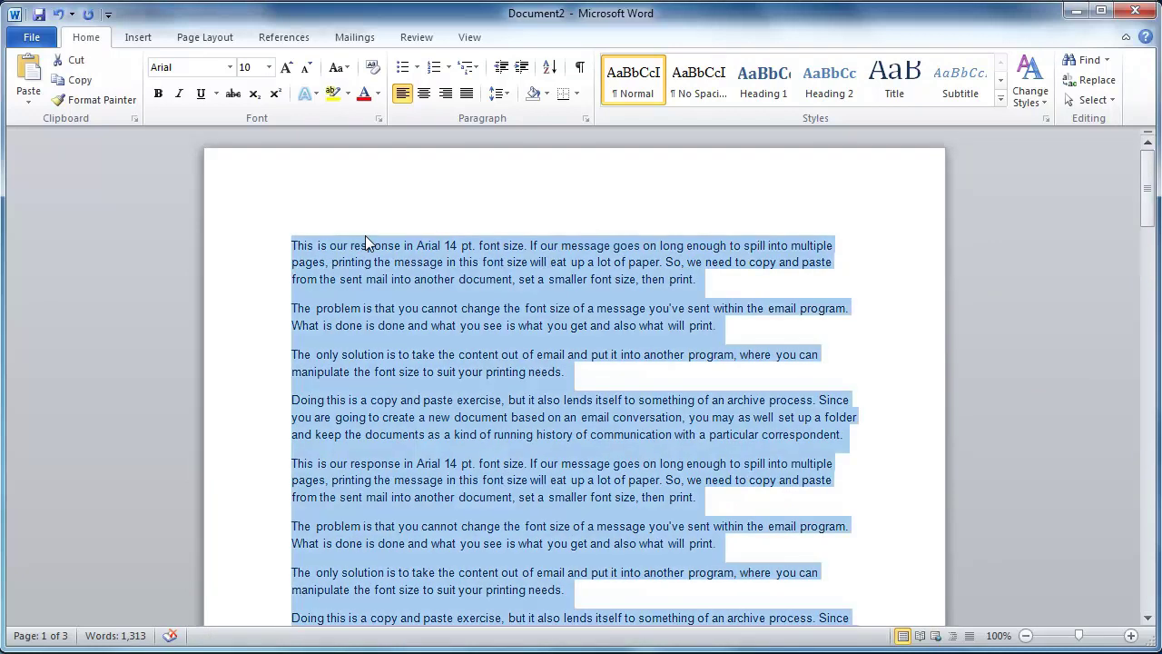
left_click(270, 68)
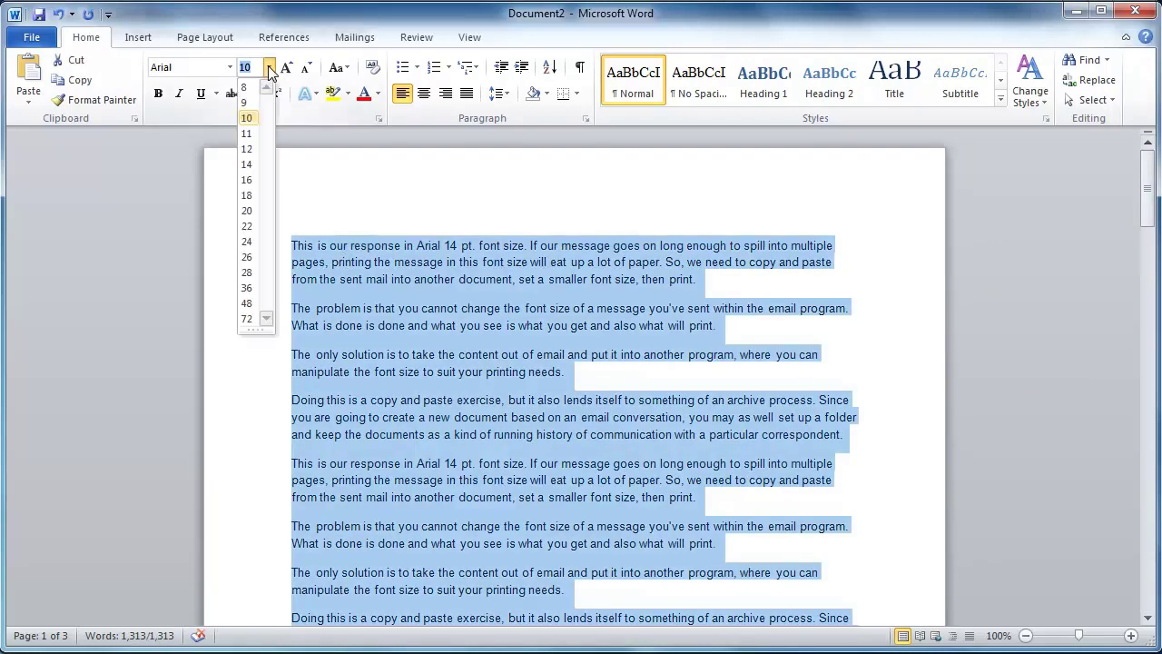
left_click(247, 165)
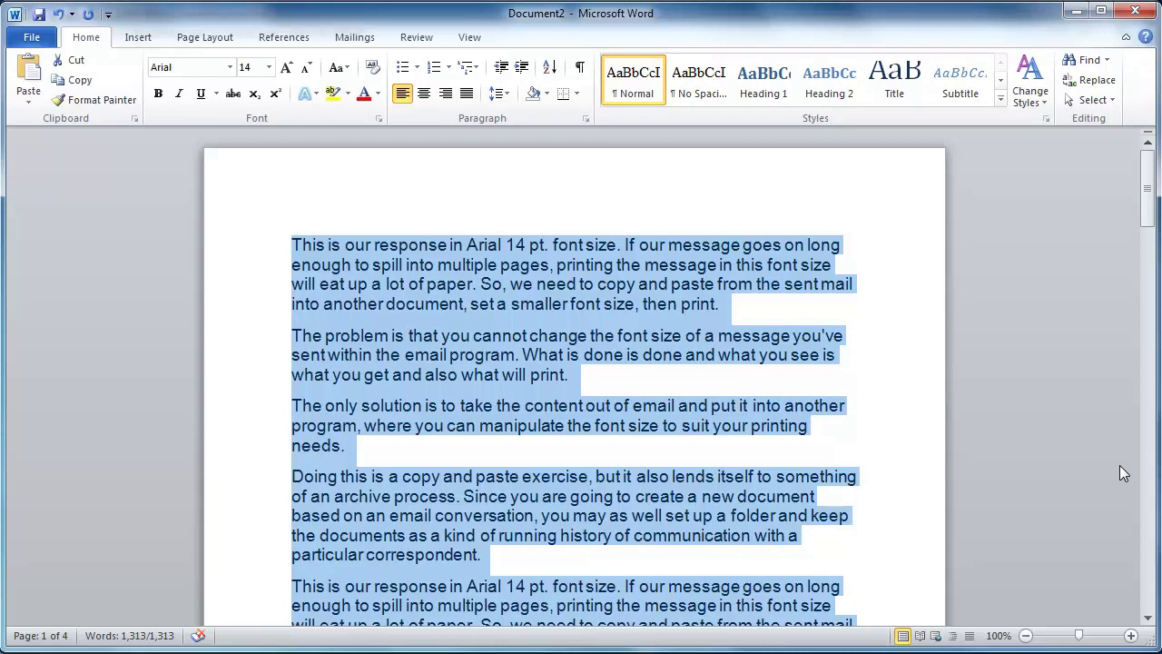
scroll(1146, 399, "down", 15)
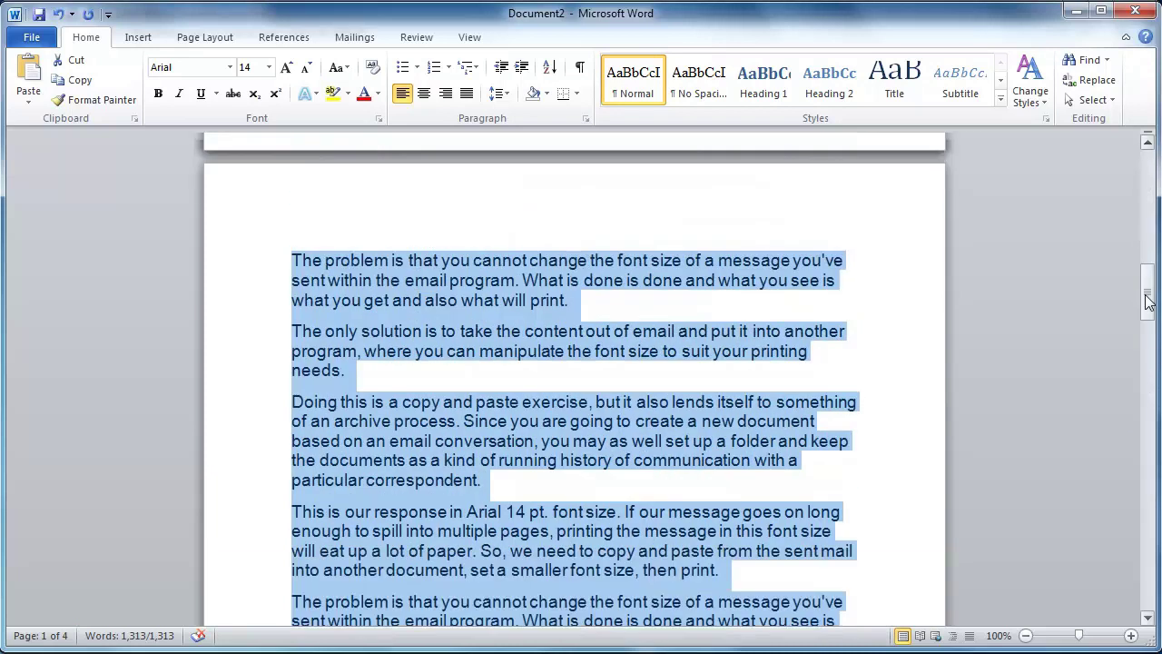
left_click_drag(1146, 292, 1151, 613)
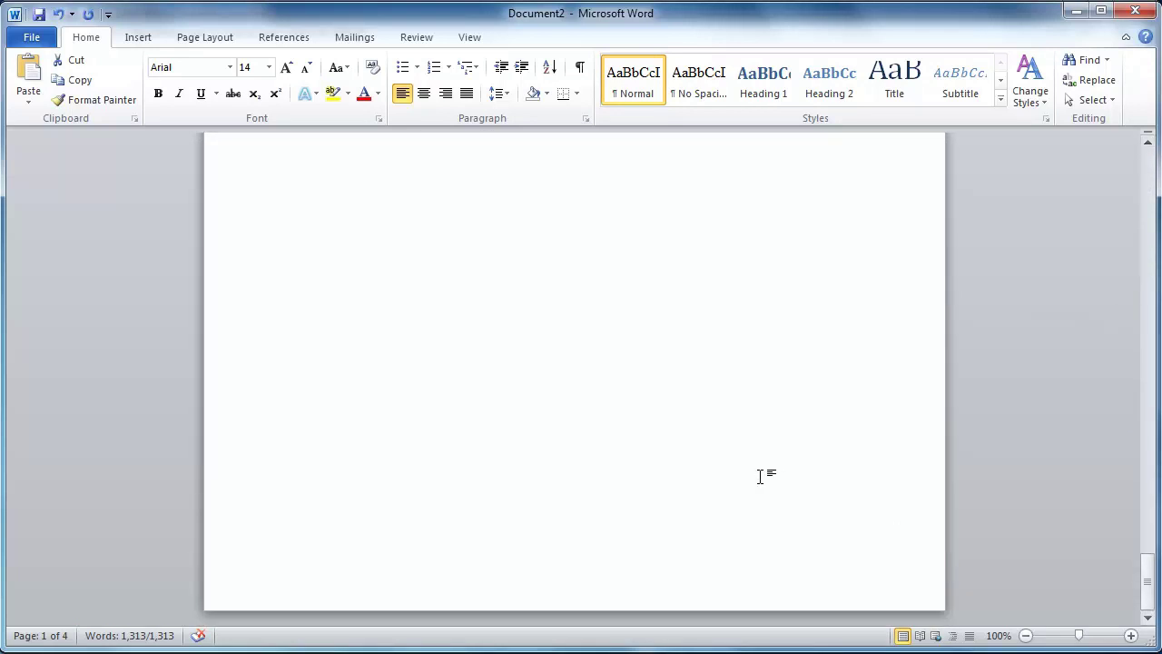
left_click(394, 540)
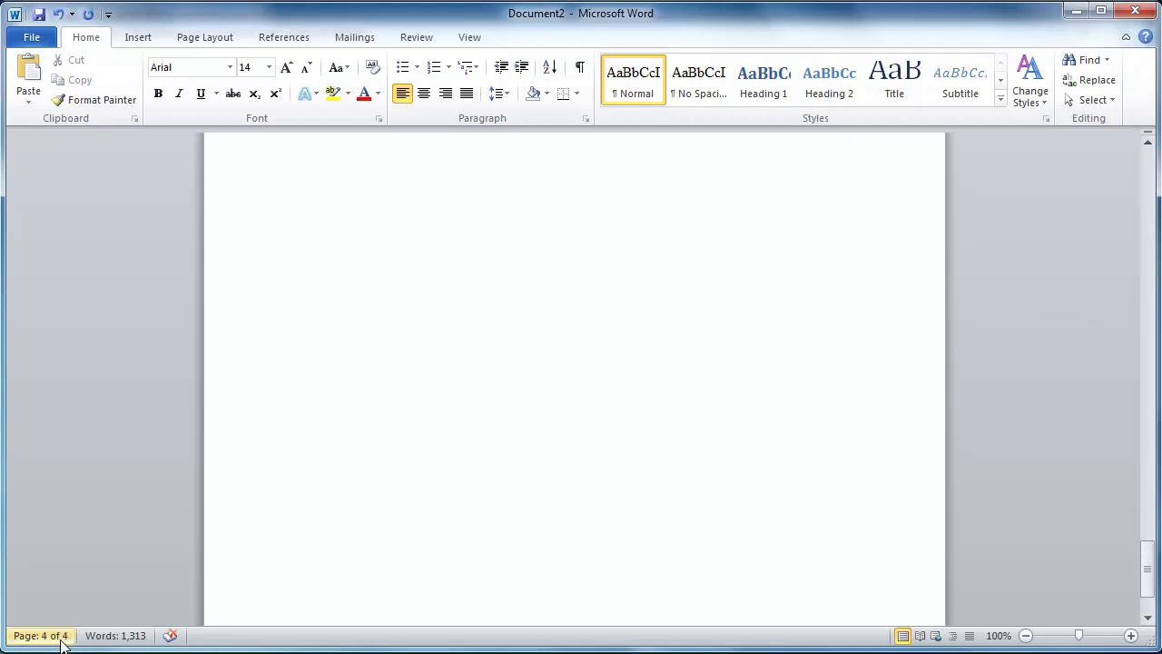
left_click(1151, 165)
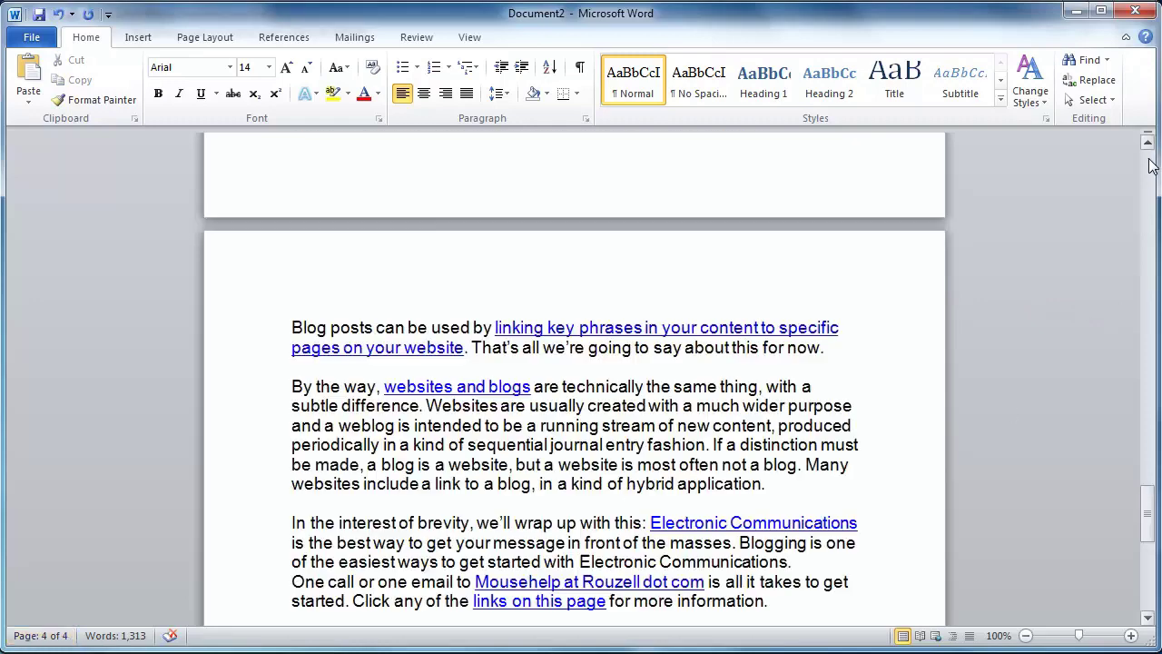
left_click_drag(1151, 463, 1151, 163)
left_click(285, 244)
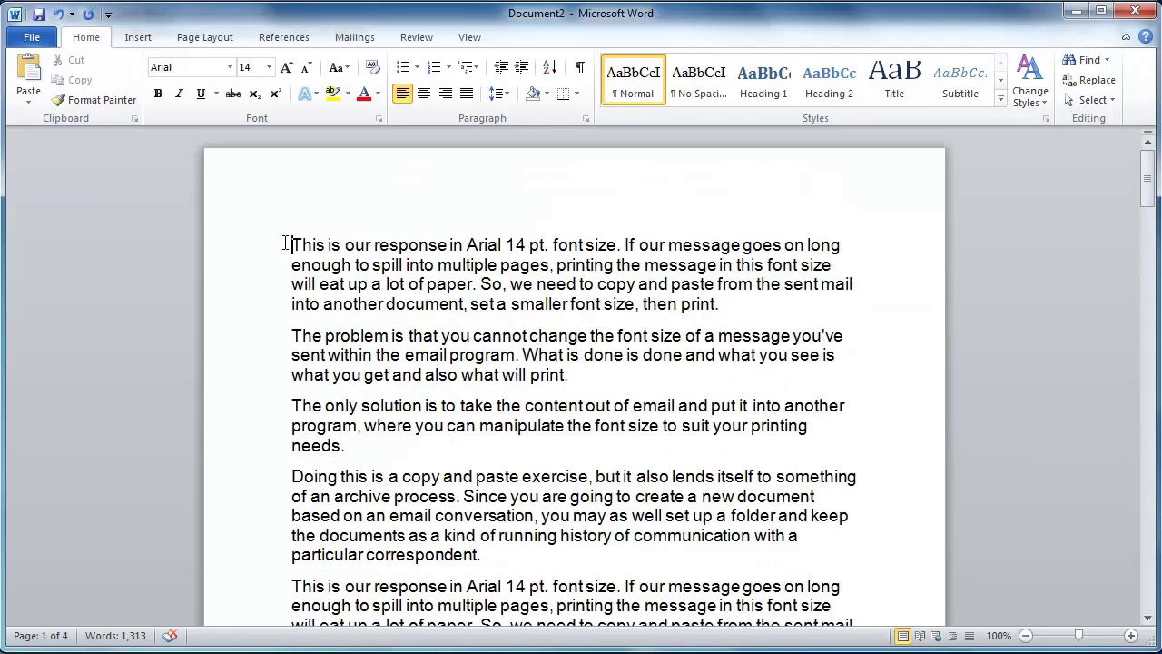
Step: Select the whole document and set it to Times New Roman 12 pt
key("ctrl+a")
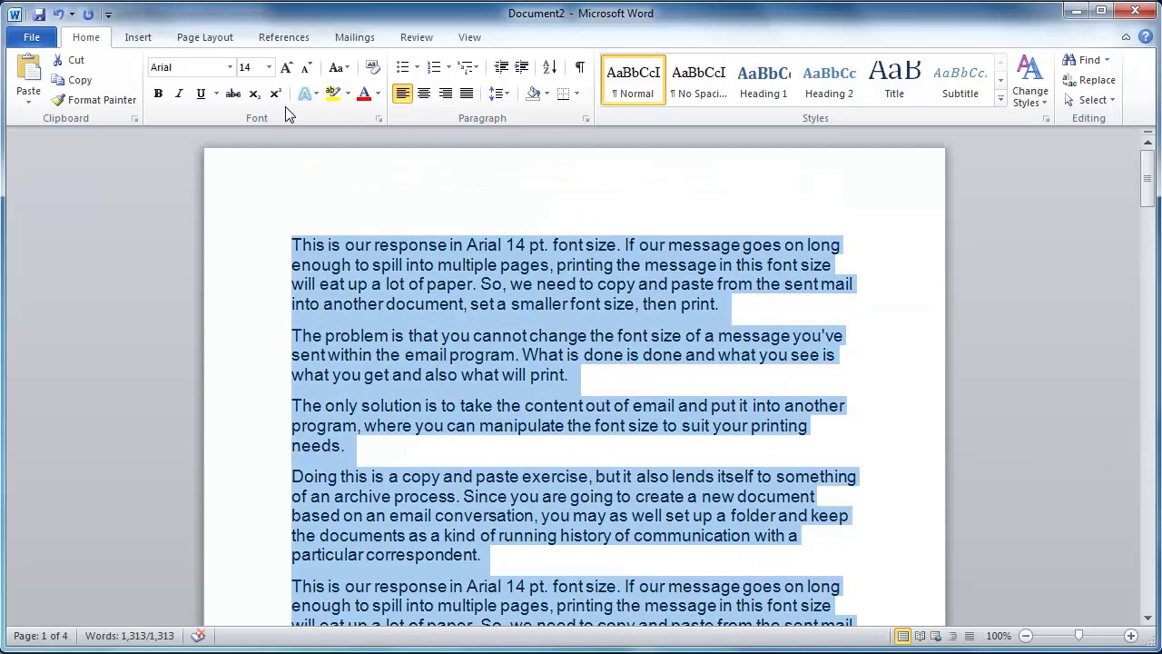
left_click(269, 69)
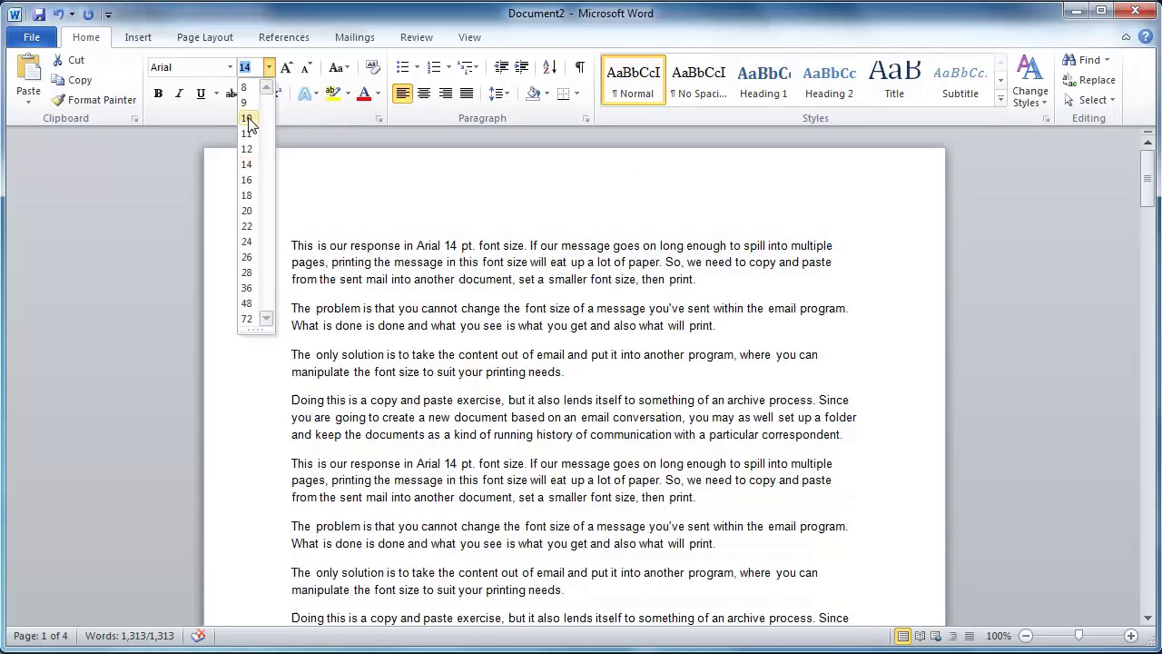
left_click(248, 119)
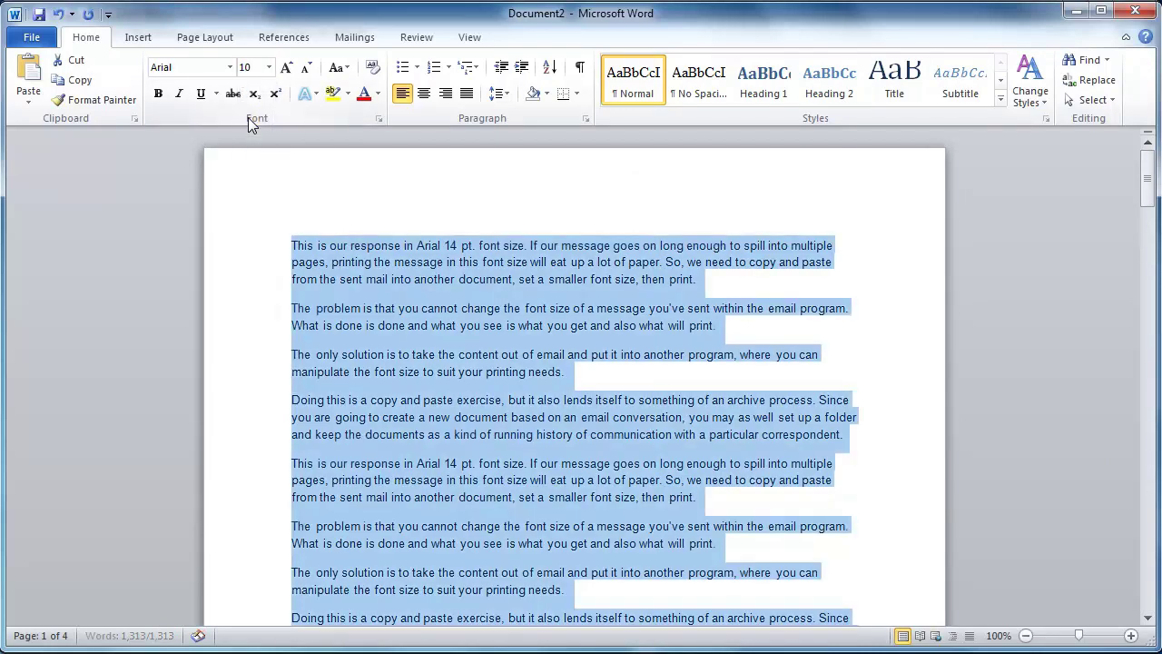
left_click(270, 69)
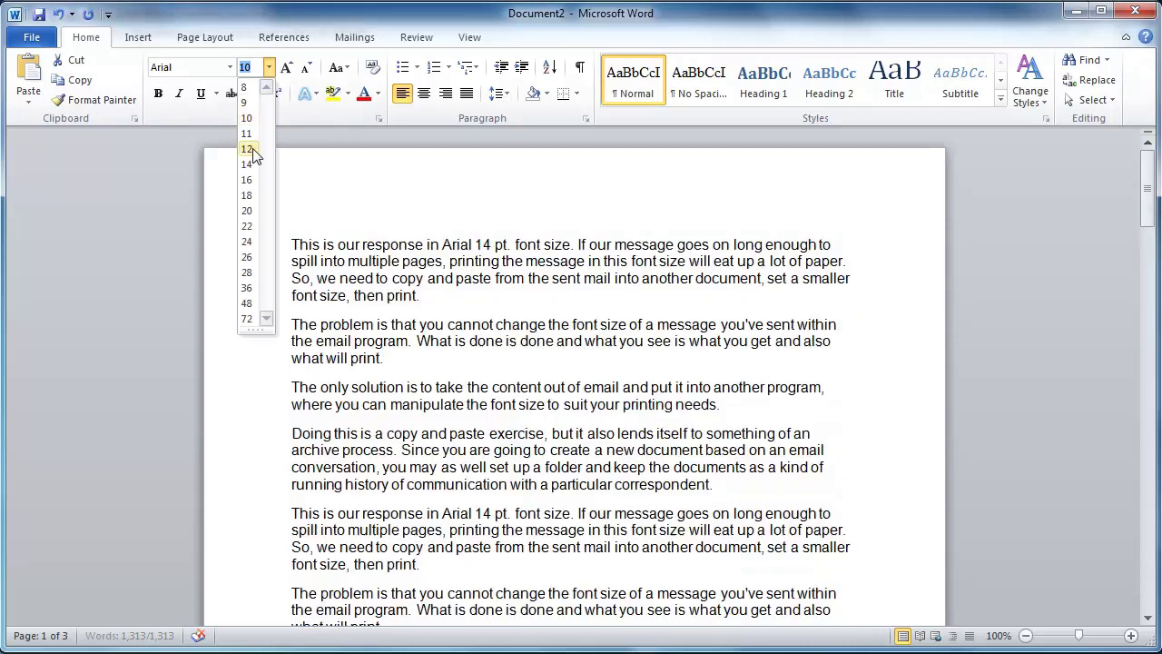
left_click(246, 149)
left_click(230, 69)
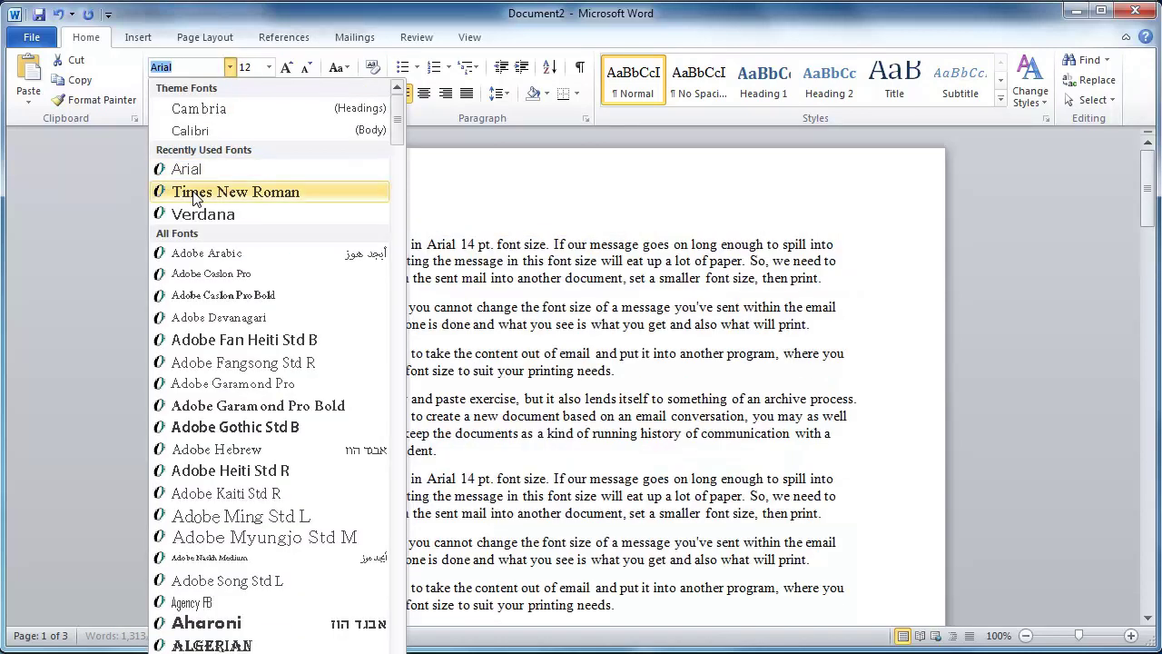
left_click(192, 192)
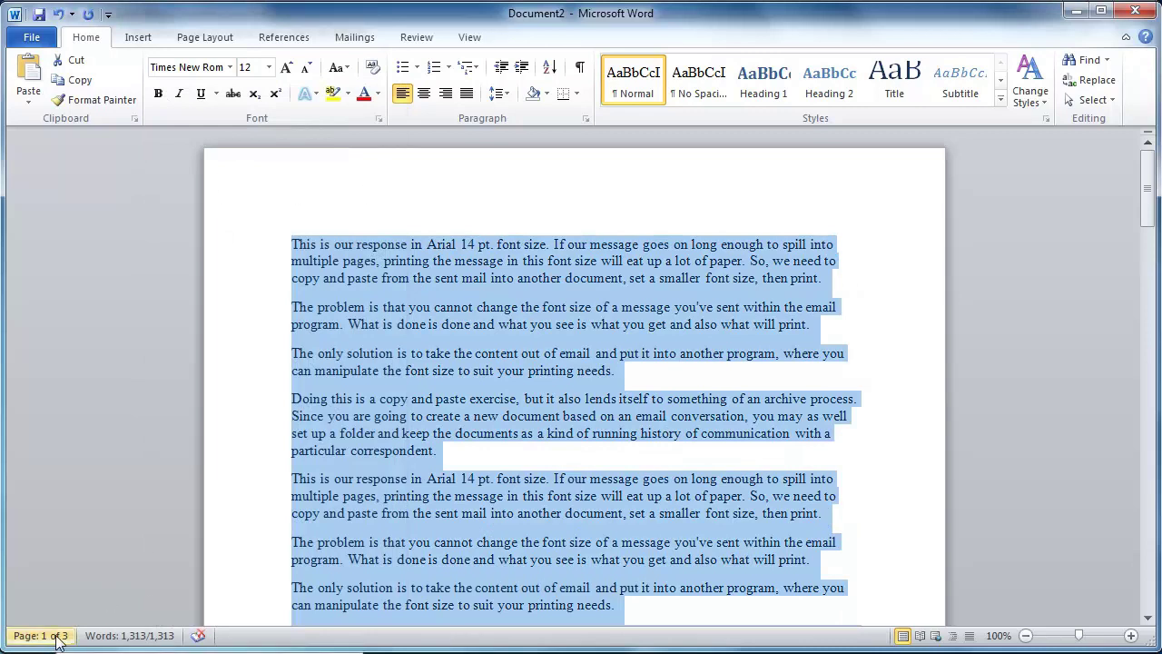
left_click(853, 280)
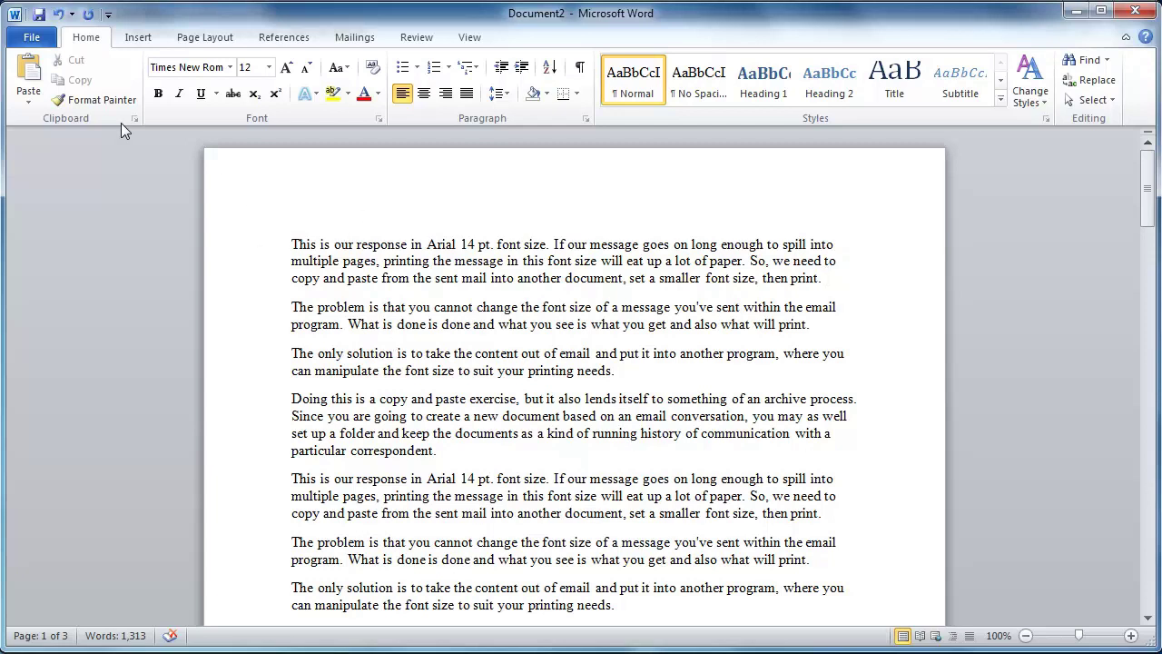
Step: Save the document, named for the font size discussion, into a new Email folder in Documents
left_click(37, 45)
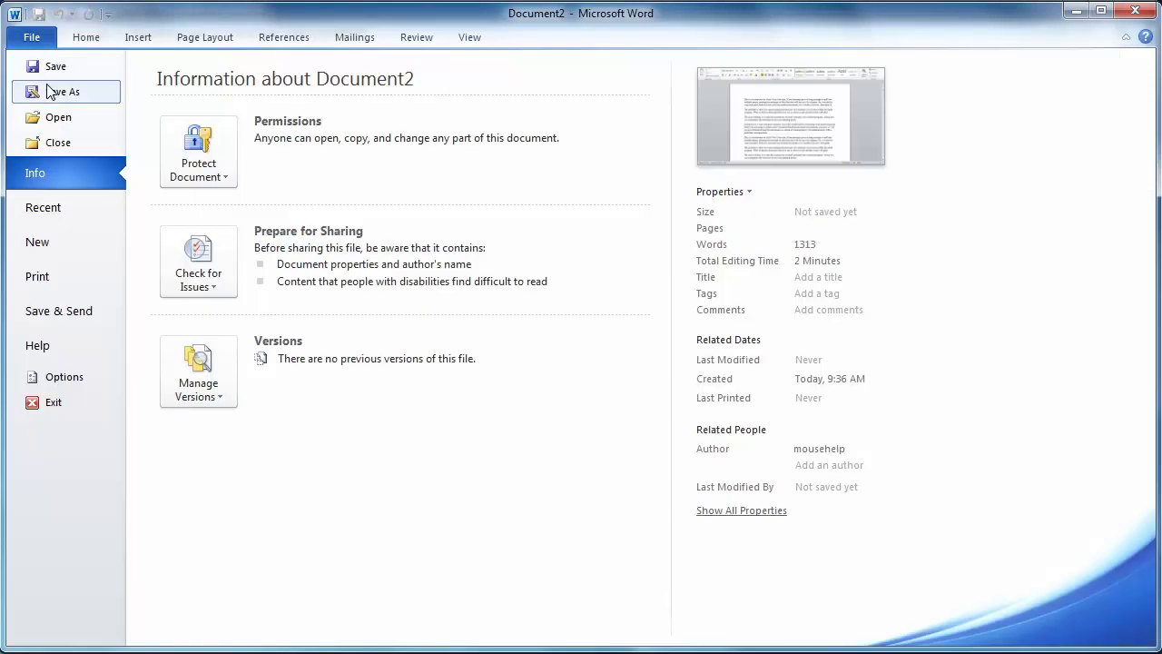
key("Escape")
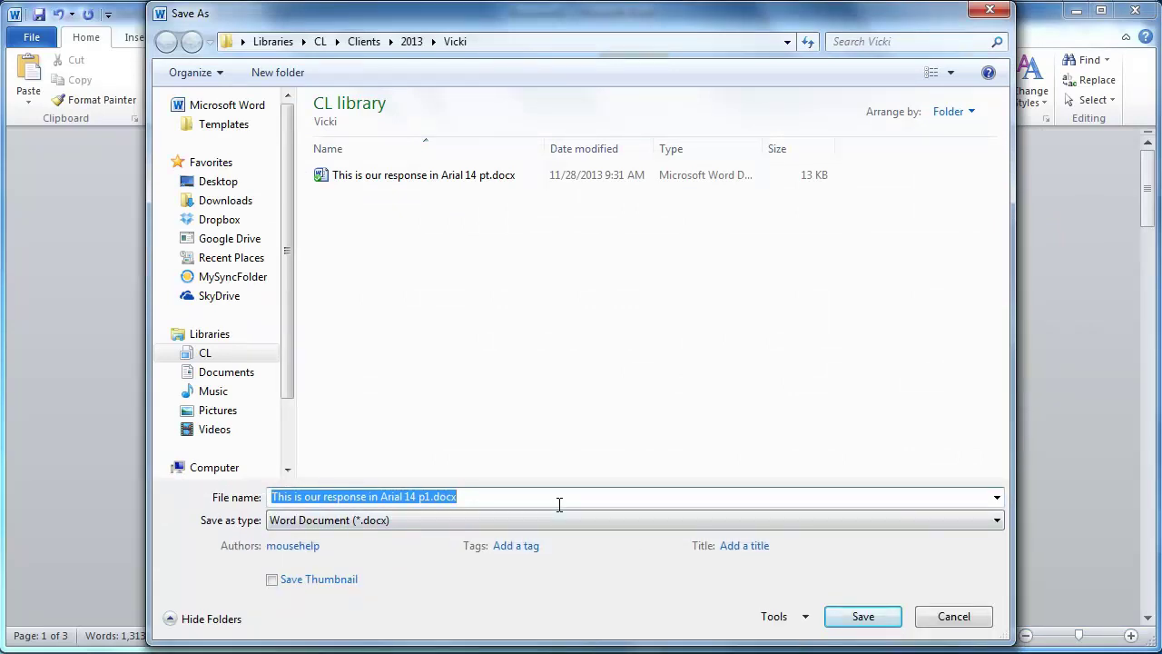
type("Font size")
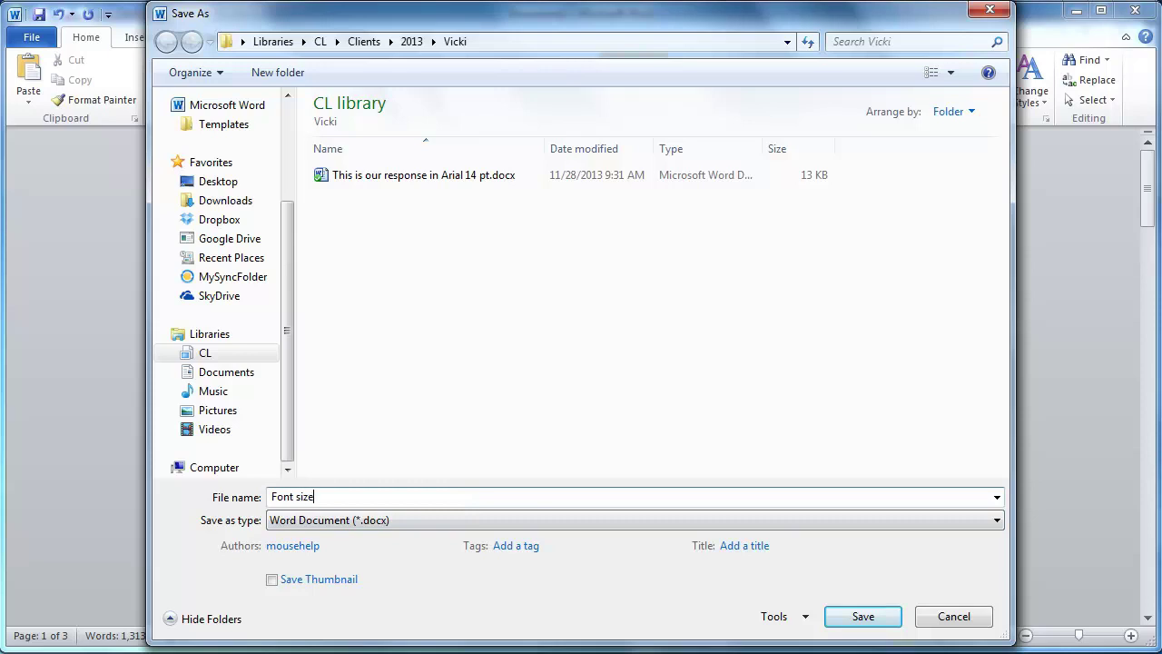
type(" discussion with Brian")
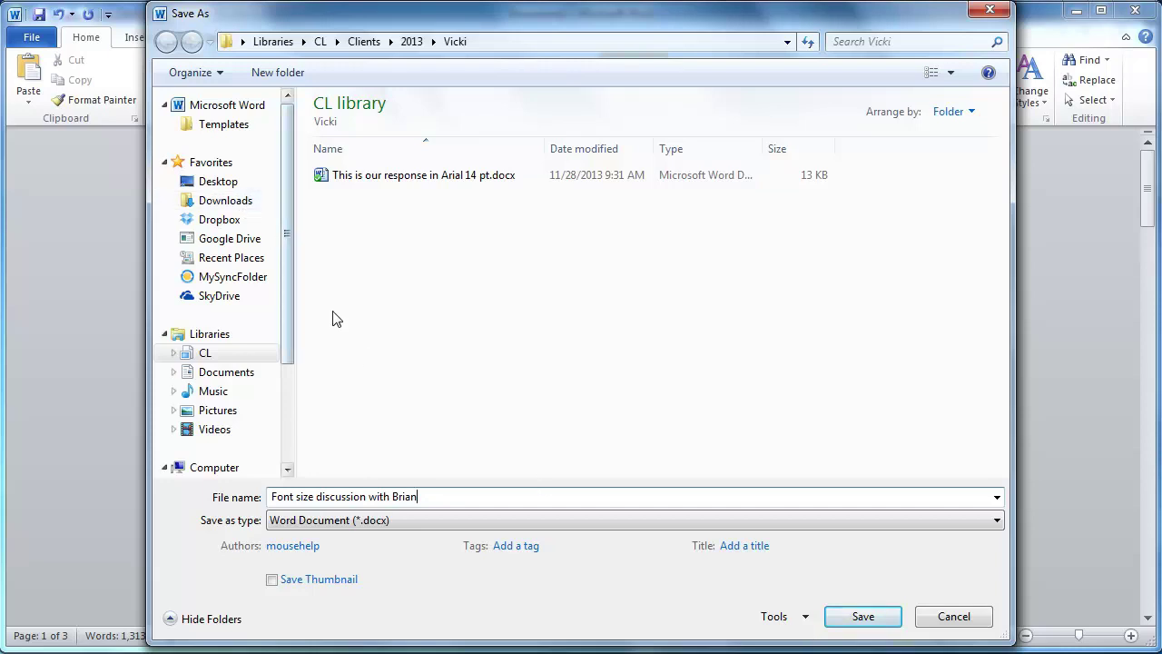
left_click(225, 374)
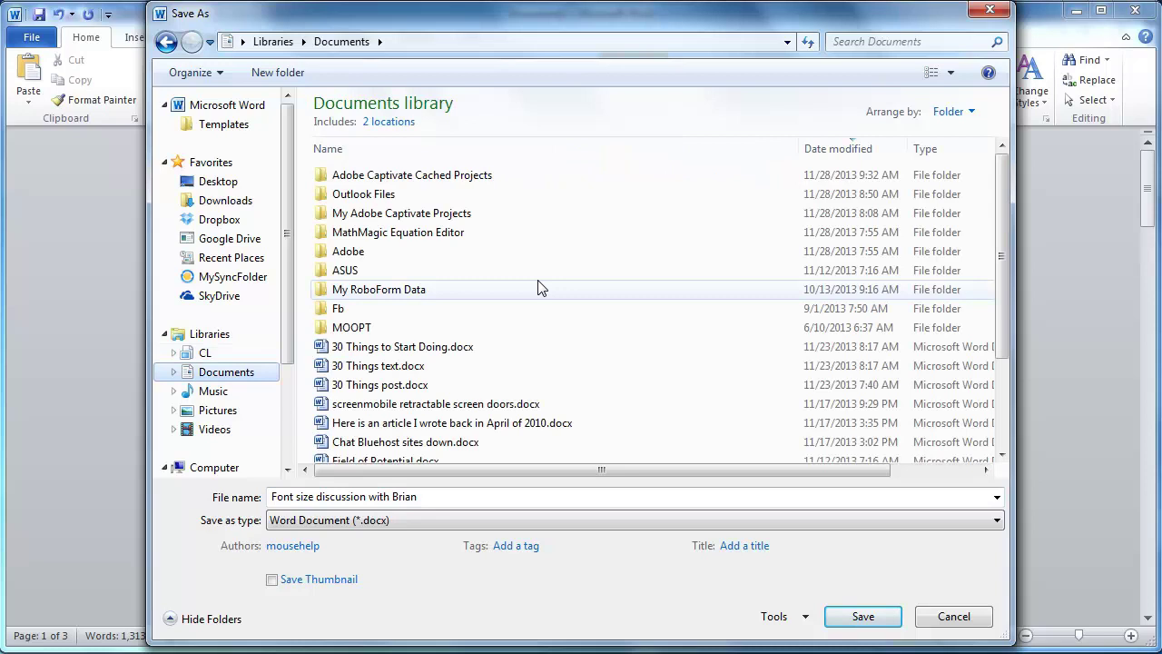
left_click(277, 72)
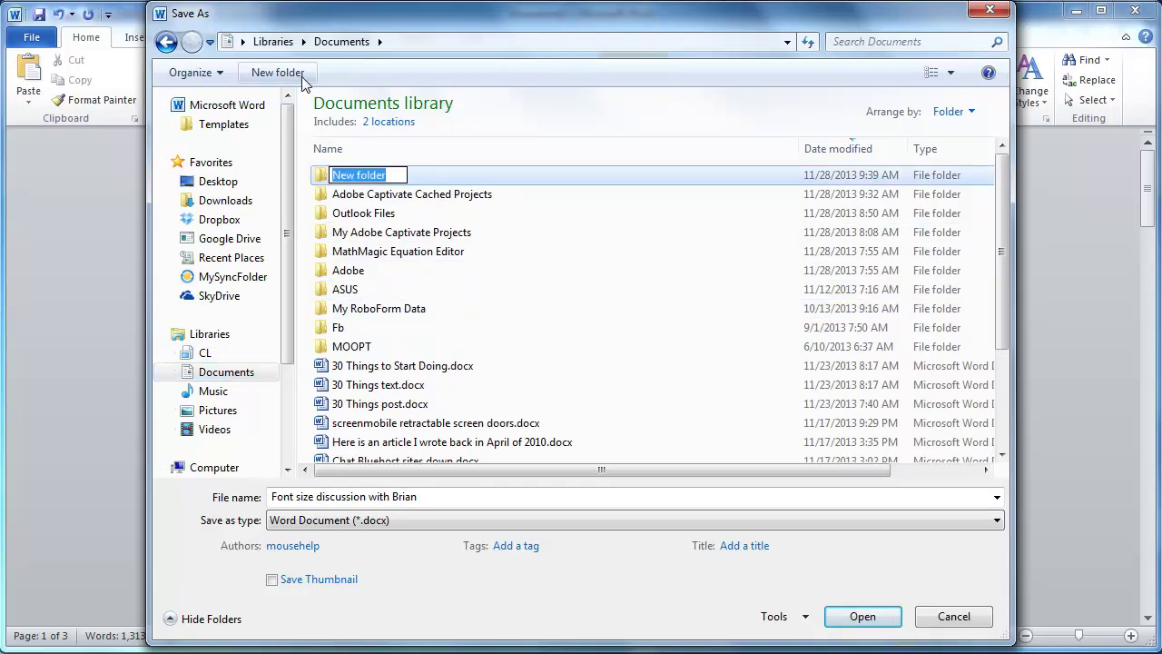
type("Email")
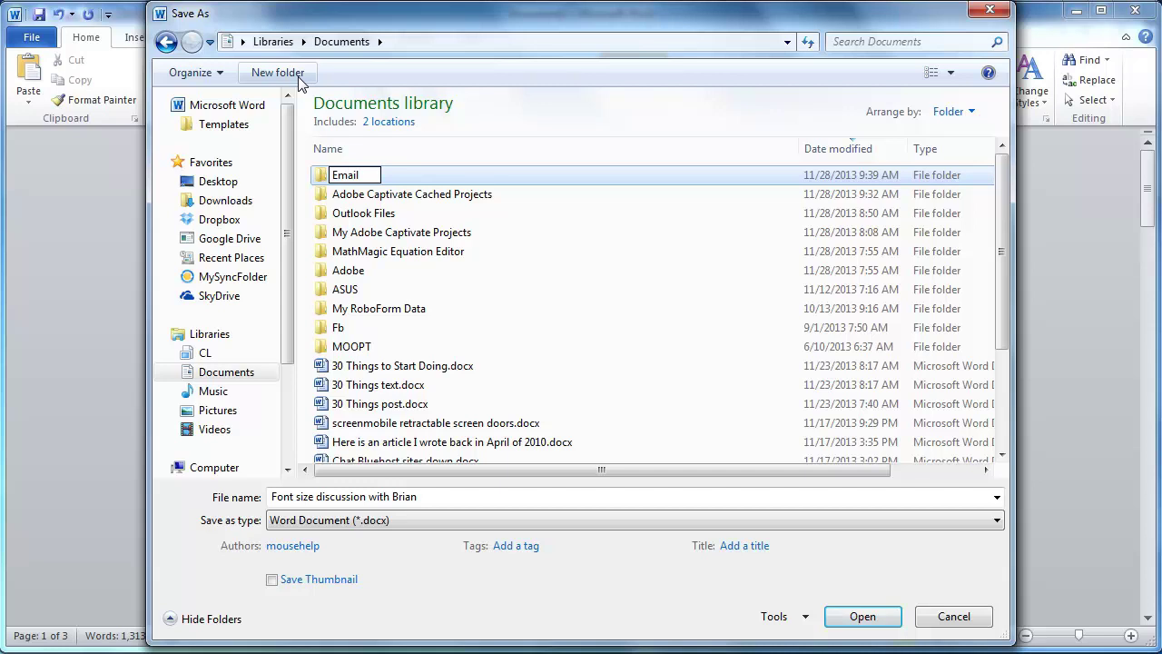
key("Return")
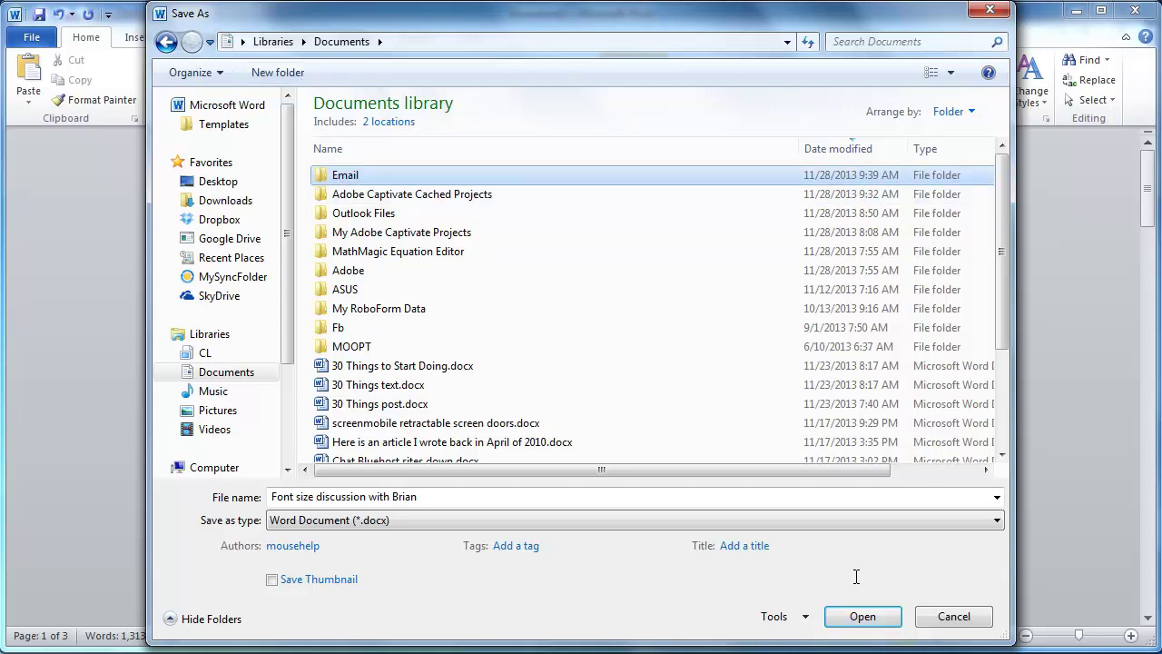
left_click(863, 617)
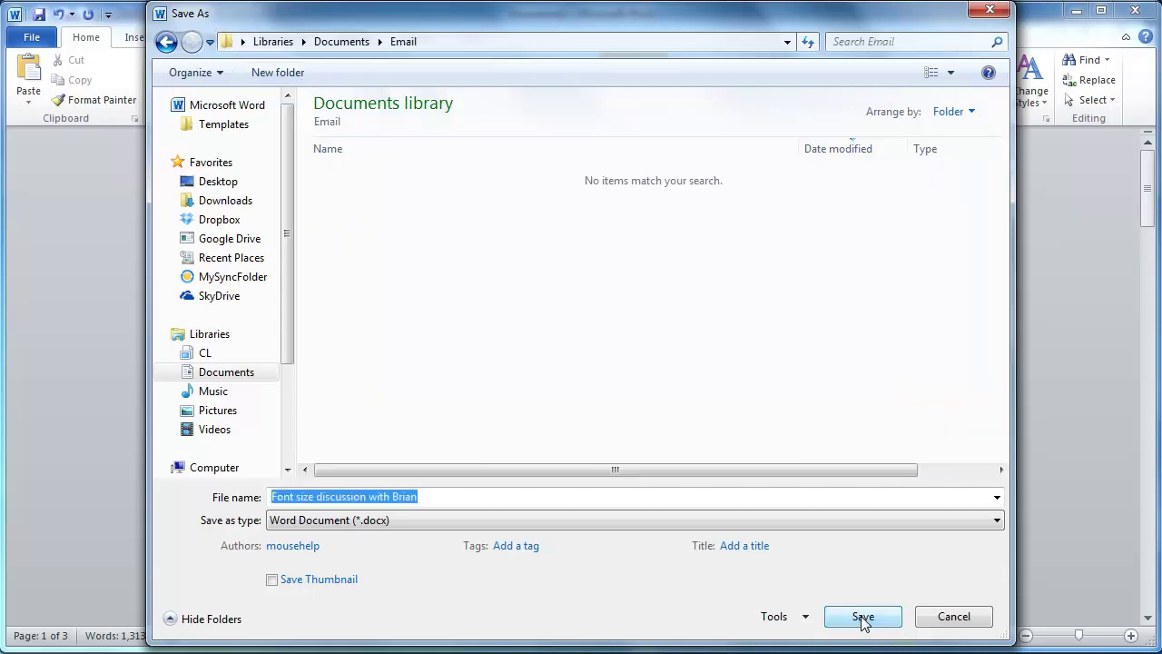
left_click(862, 617)
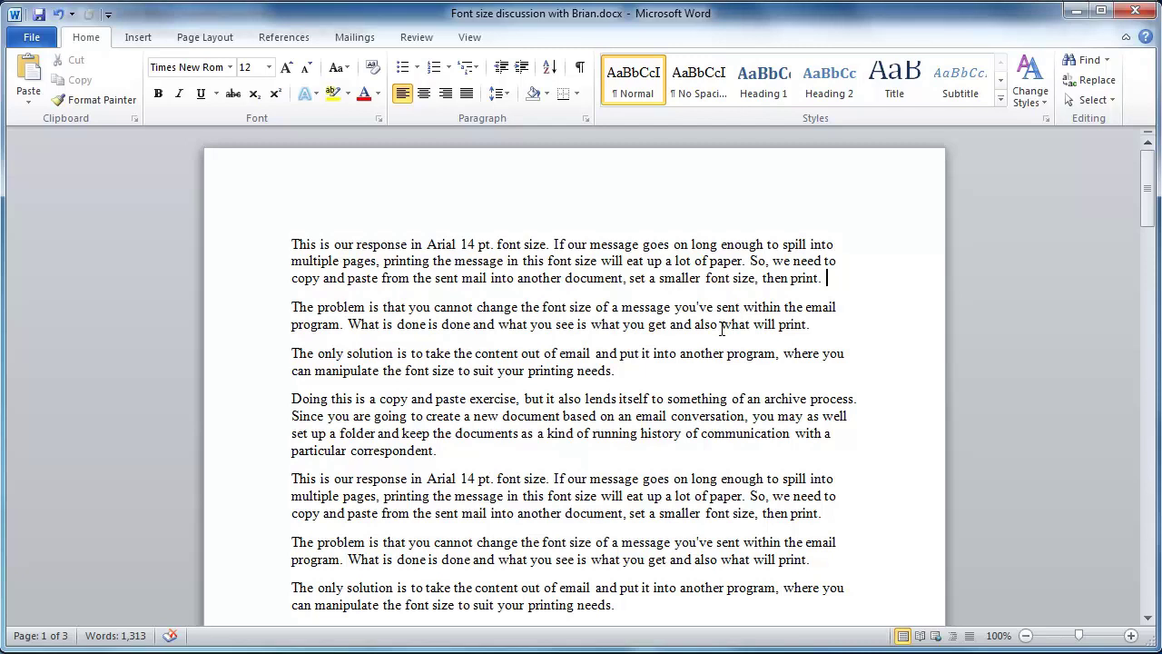
Step: Minimize Word and scroll the sent reply in Windows Live Mail back to its top
left_click(292, 245)
left_click(1075, 11)
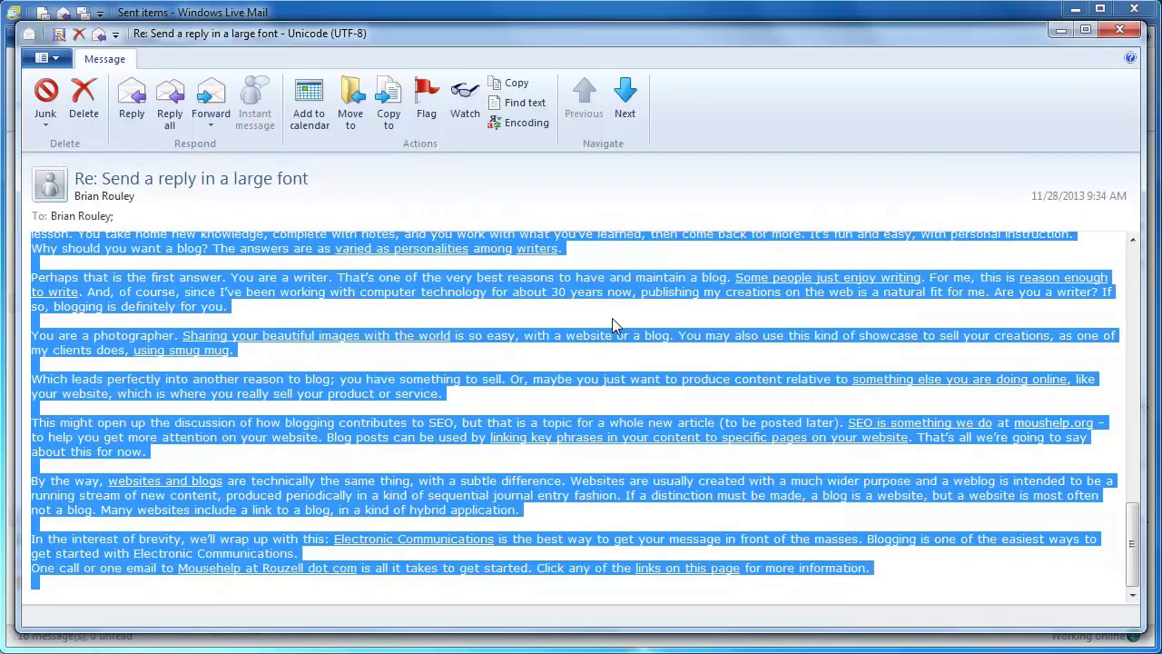
left_click(1133, 259)
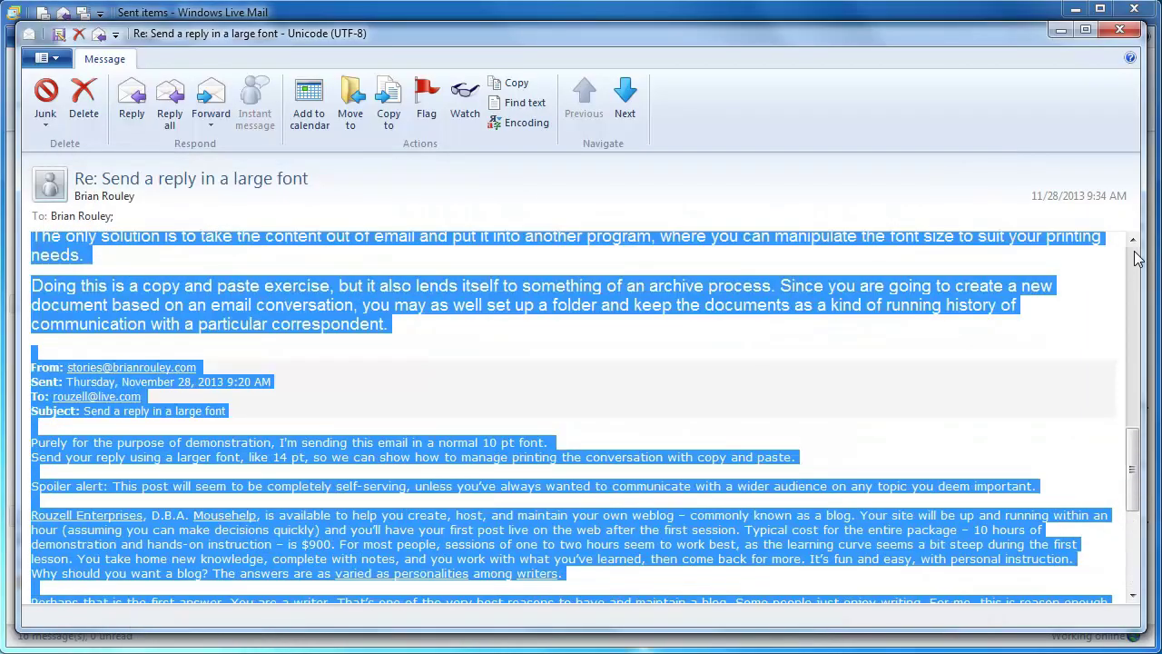
left_click(1133, 259)
left_click(1135, 257)
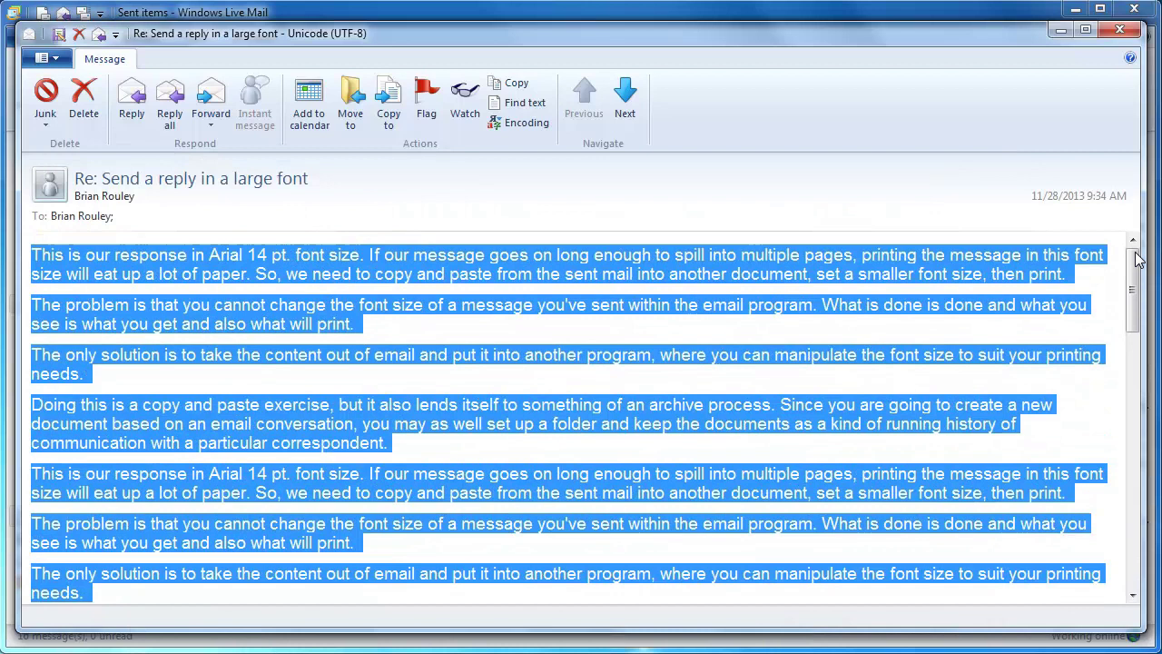
left_click(1037, 274)
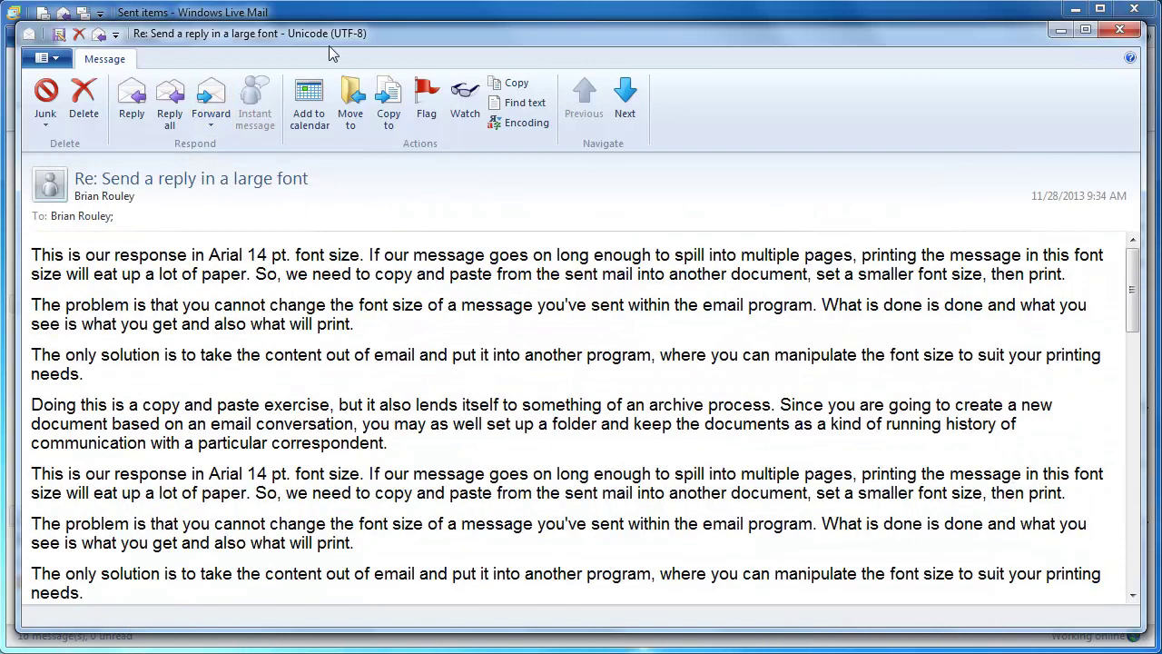
Step: Select and then deselect the opening sentence and the first four paragraphs of the reply
left_click_drag(362, 255, 38, 257)
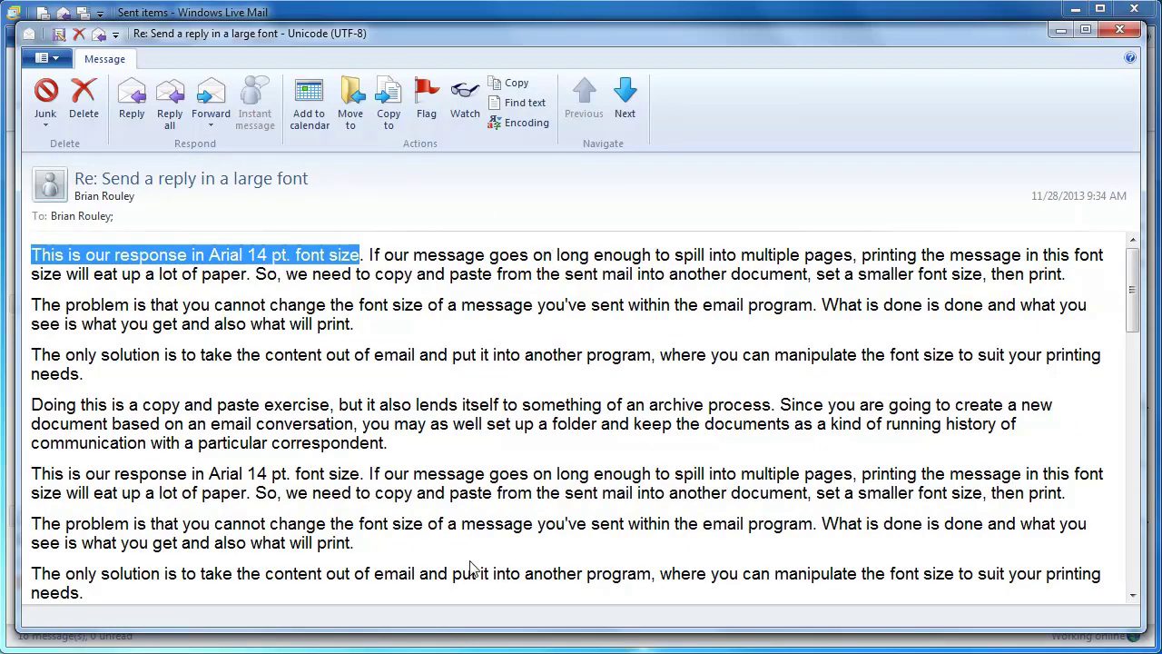
left_click(381, 592)
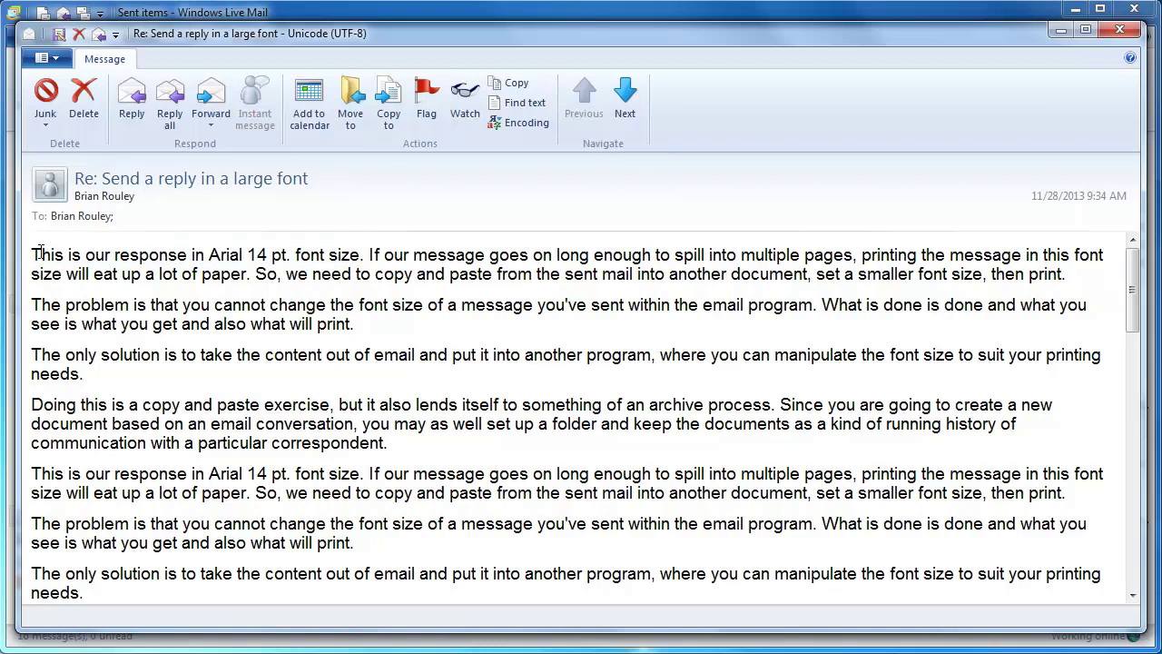
left_click_drag(41, 252, 590, 423)
left_click(590, 424)
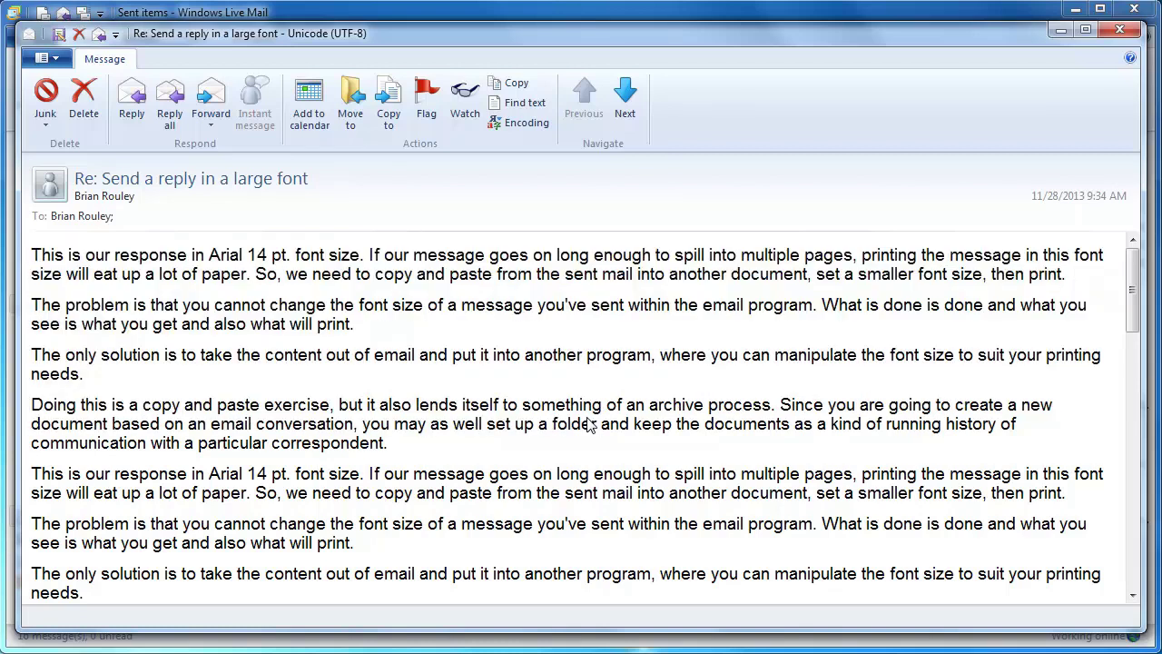